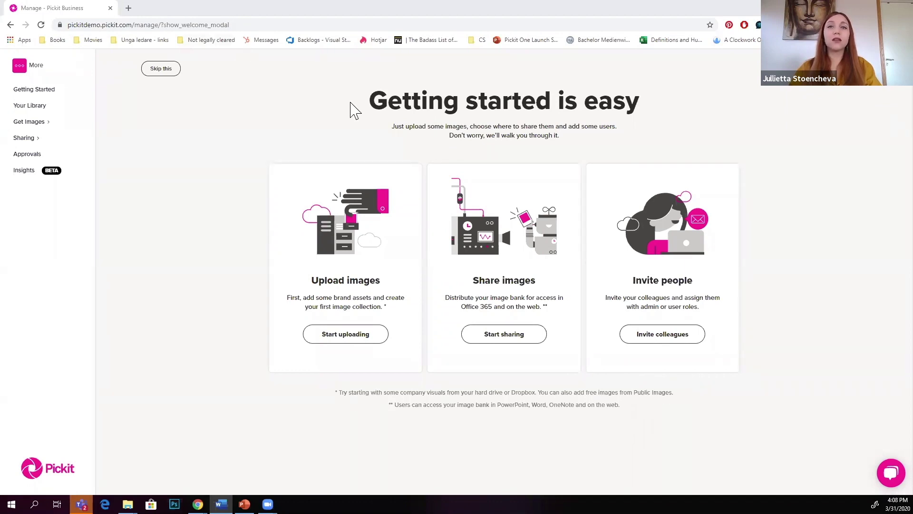
Create a collection group named Demo in Your Library.
{"action": "left_click", "coordinate": [33, 107]}
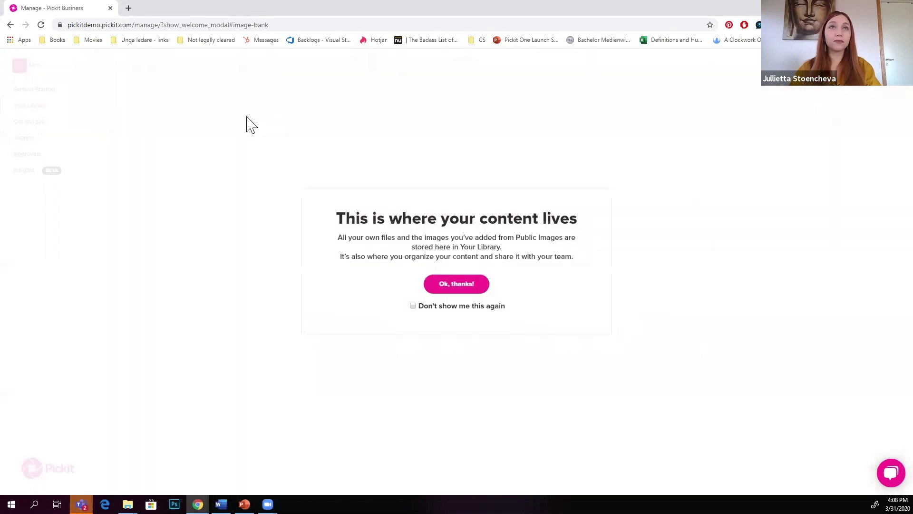
{"action": "left_click", "coordinate": [461, 285]}
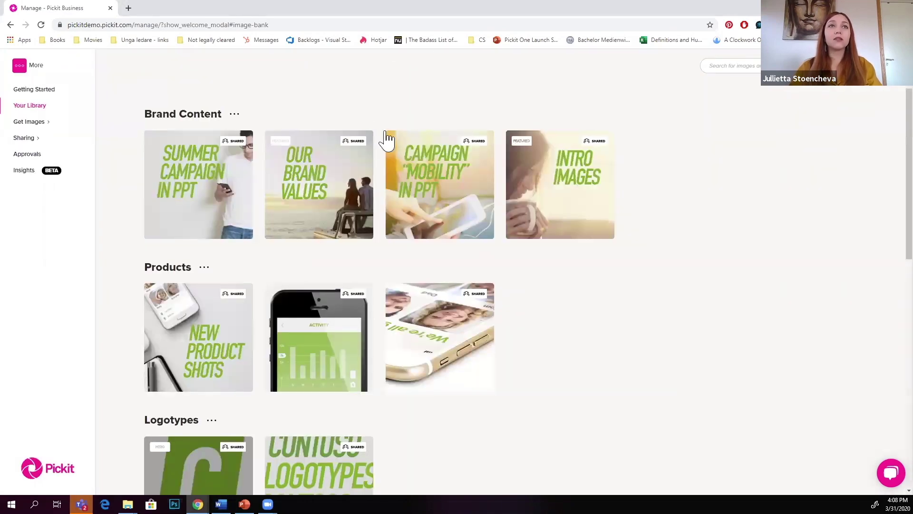
{"action": "scroll", "coordinate": [387, 143], "scroll_direction": "down", "scroll_amount": 4}
{"action": "scroll", "coordinate": [402, 135], "scroll_direction": "down", "scroll_amount": 8}
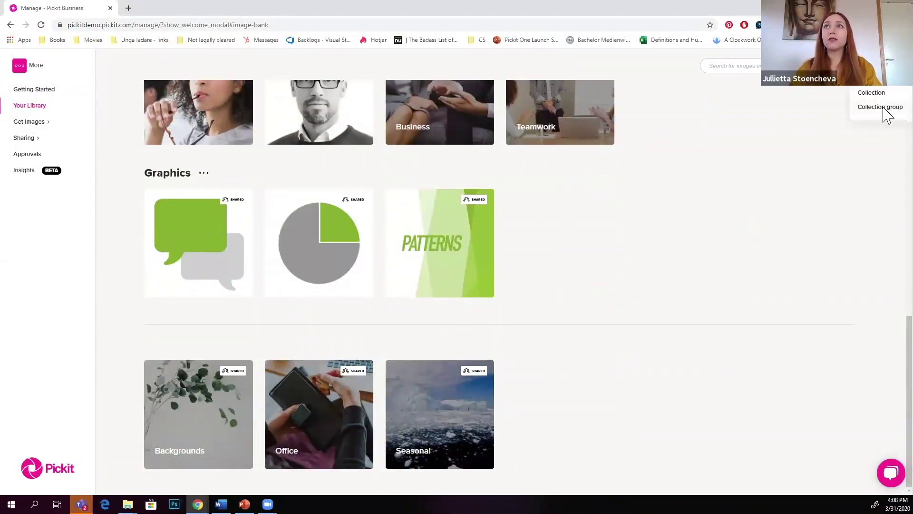
{"action": "left_click", "coordinate": [883, 107]}
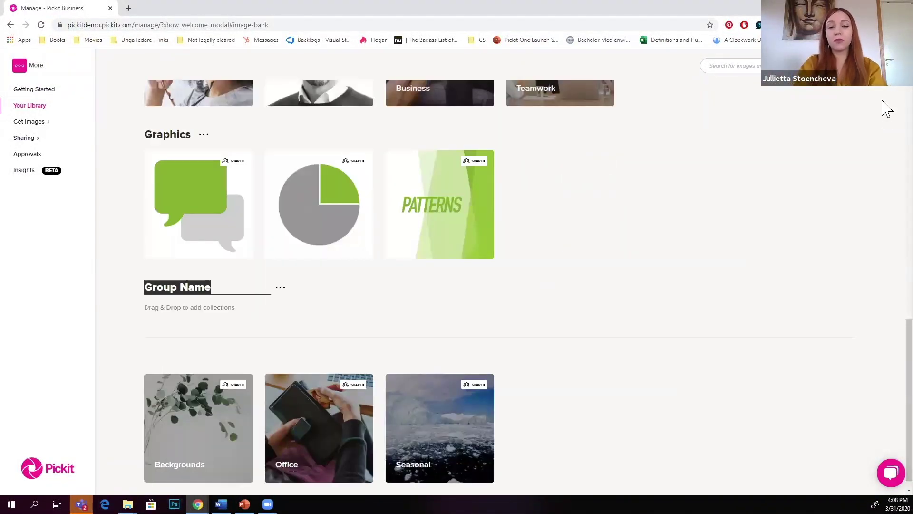
{"action": "type", "text": "Demo"}
{"action": "key", "text": "Return"}
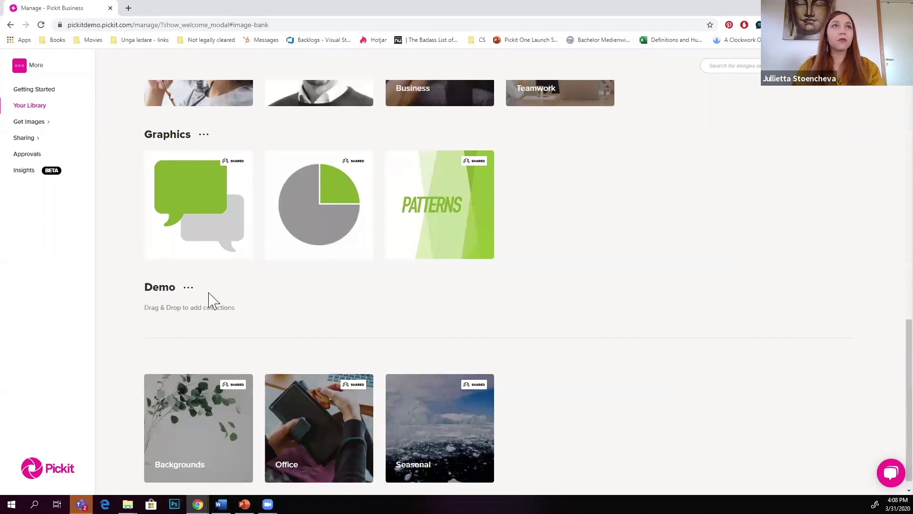
Share the Demo group with all members.
{"action": "left_click", "coordinate": [188, 287]}
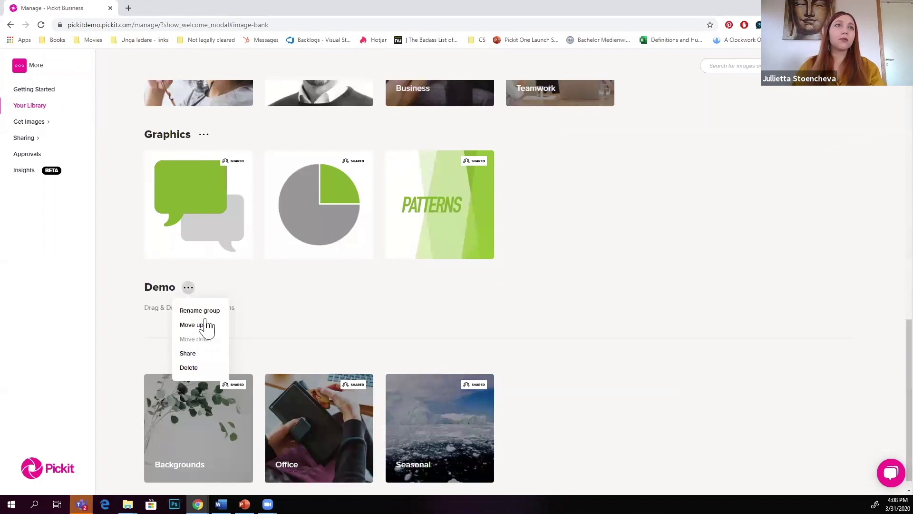
{"action": "left_click", "coordinate": [194, 354]}
{"action": "left_click", "coordinate": [813, 94]}
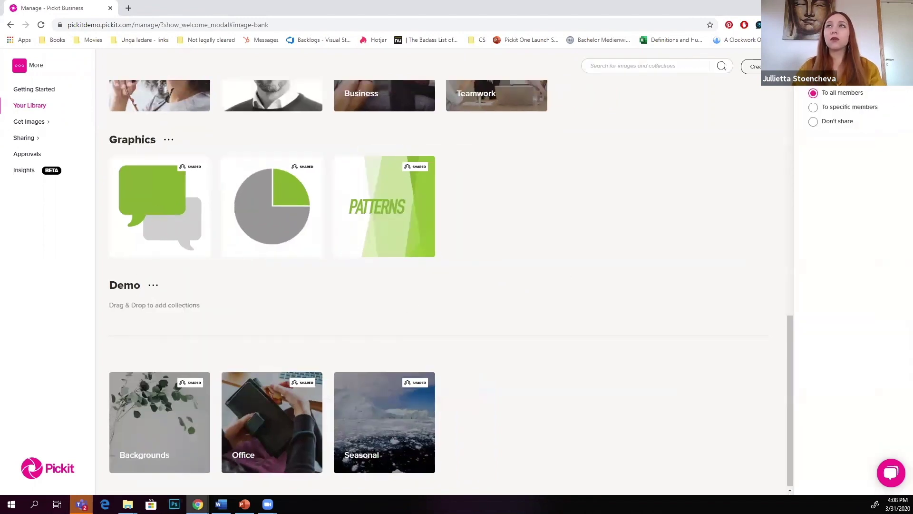
{"action": "left_click", "coordinate": [637, 190]}
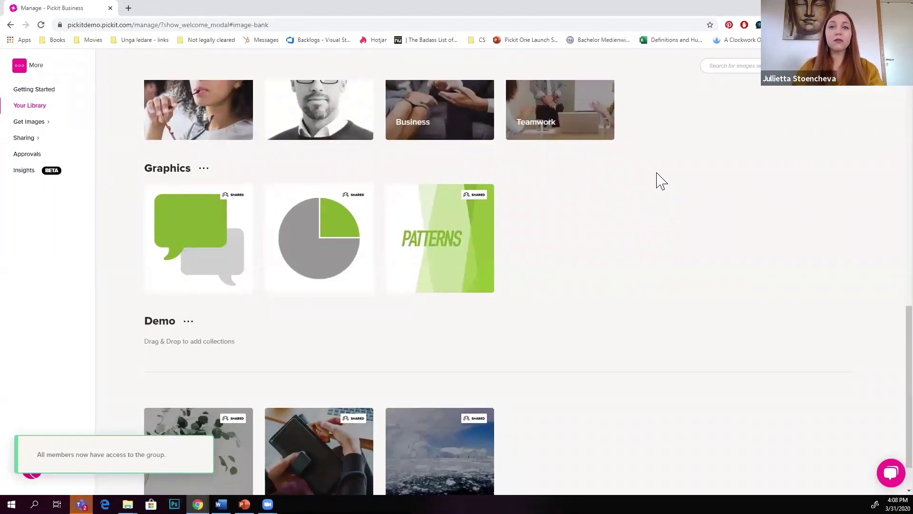
Create a collection named Vendor Logos and move it into the Demo group.
{"action": "left_click", "coordinate": [880, 66]}
{"action": "left_click", "coordinate": [877, 94]}
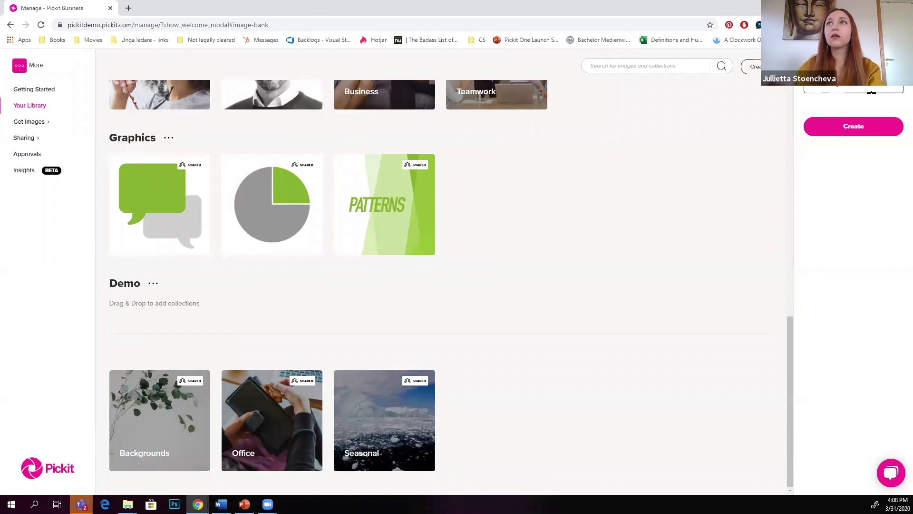
{"action": "left_click", "coordinate": [868, 132]}
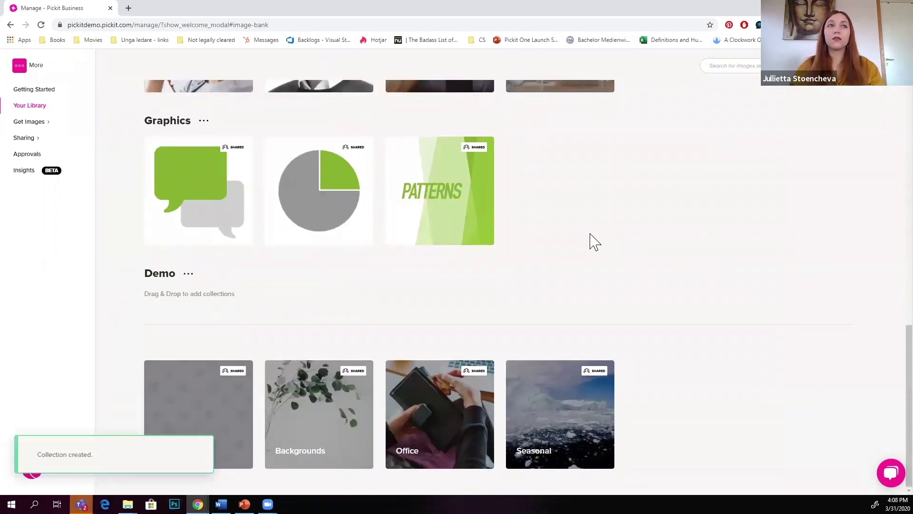
{"action": "mouse_move", "coordinate": [183, 399]}
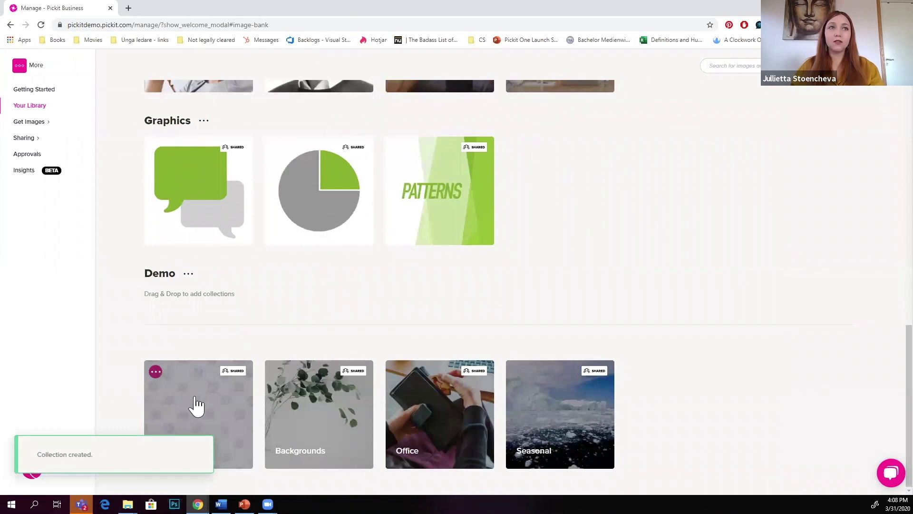
{"action": "left_click_drag", "start_coordinate": [199, 408], "coordinate": [199, 292]}
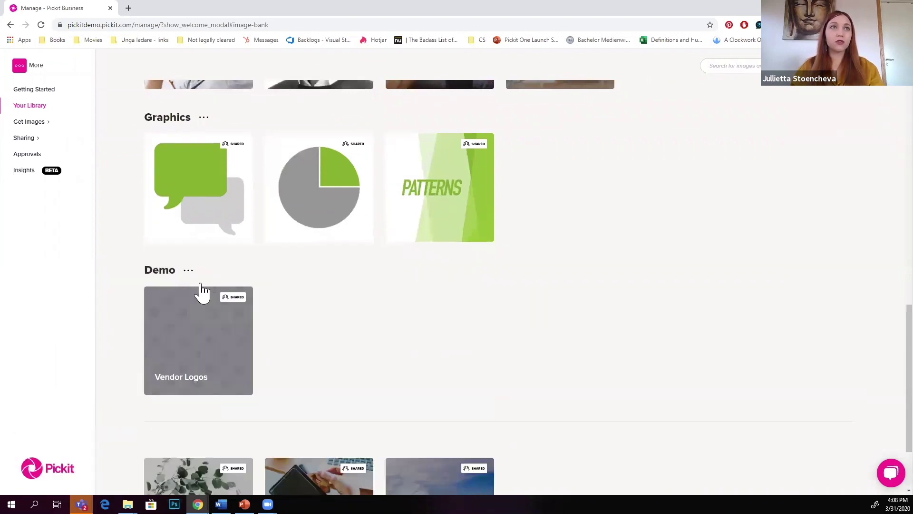
Upload Pickit_vertical_logotype.ai from the AI subfolder of Pickit Logotype to the Vendor Logos collection.
{"action": "scroll", "coordinate": [200, 293], "scroll_direction": "down", "scroll_amount": 2}
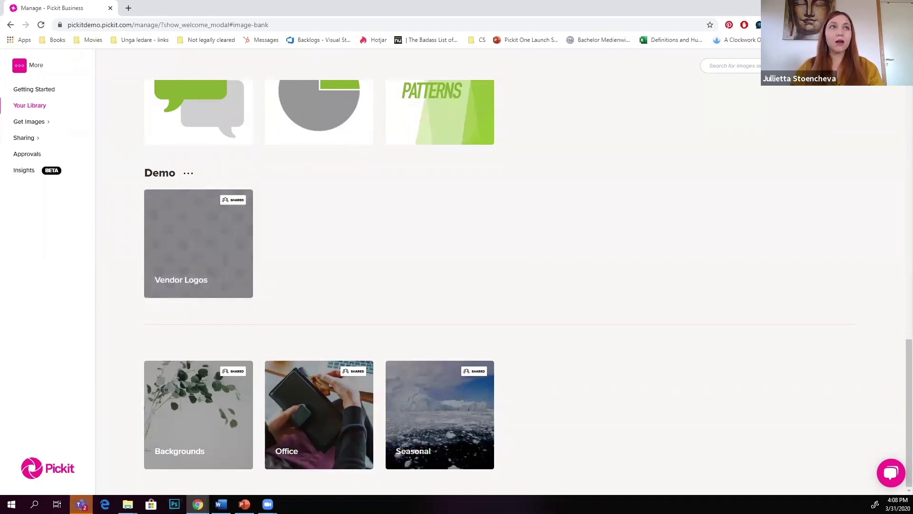
{"action": "left_click", "coordinate": [206, 292]}
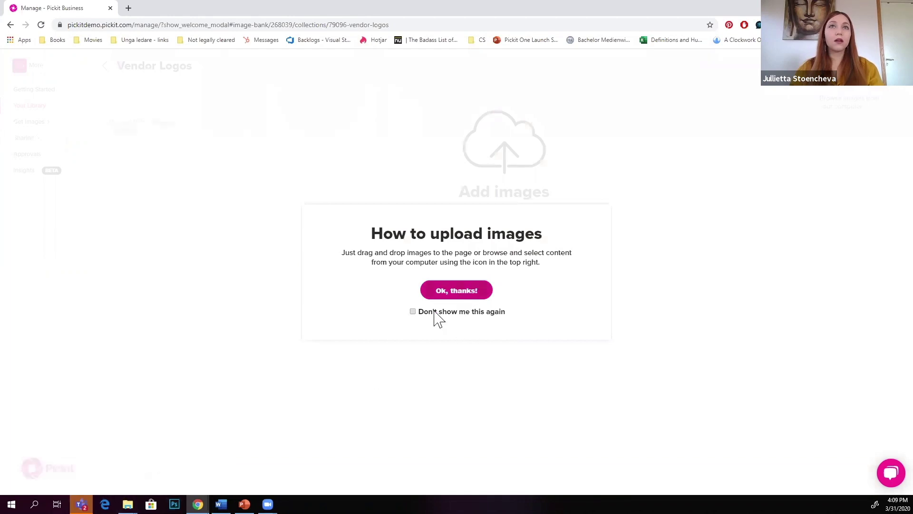
{"action": "left_click", "coordinate": [471, 291]}
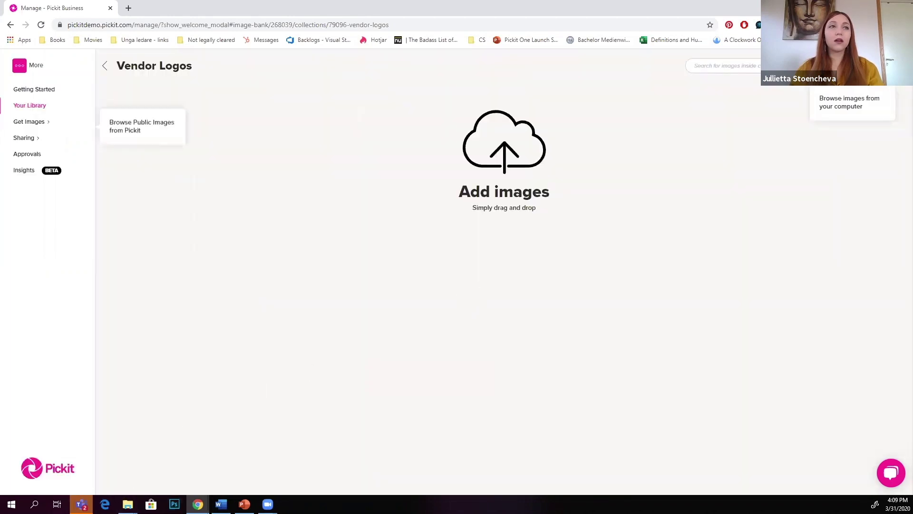
{"action": "left_click", "coordinate": [95, 484]}
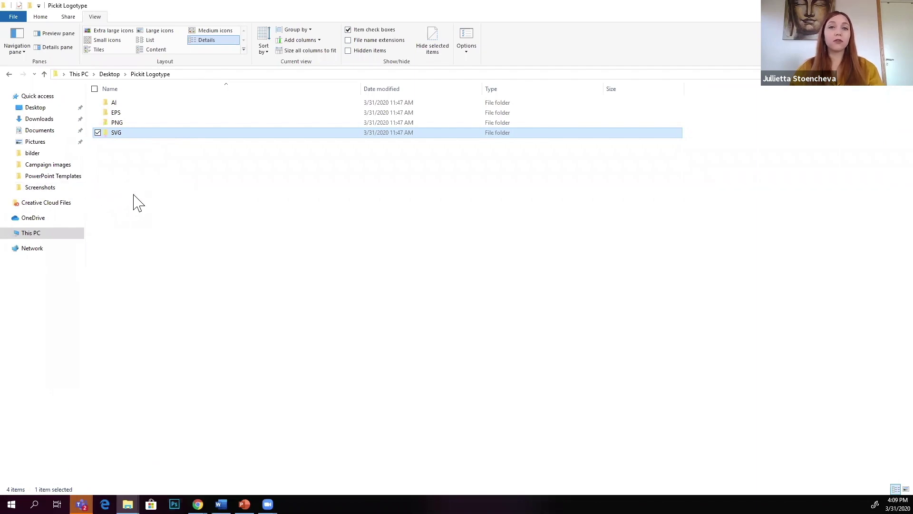
{"action": "left_click", "coordinate": [140, 104]}
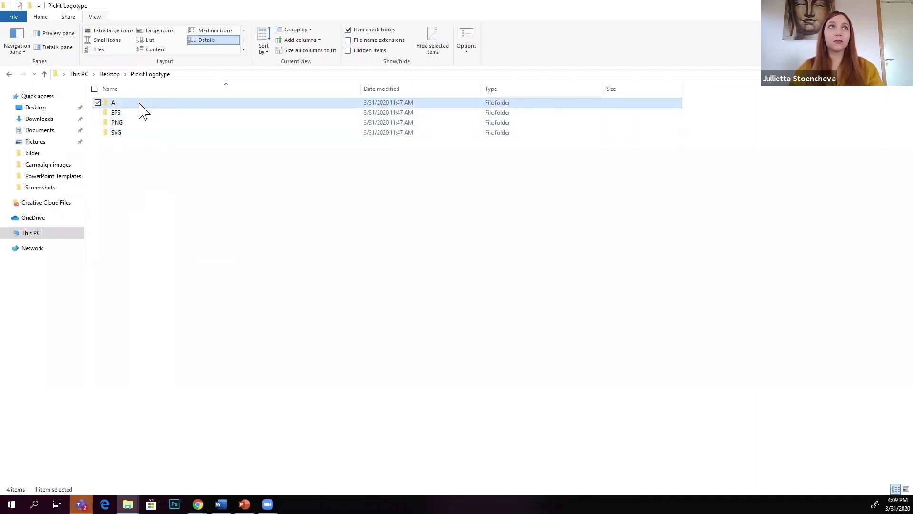
{"action": "double_click", "coordinate": [140, 103]}
{"action": "left_click_drag", "start_coordinate": [151, 106], "coordinate": [458, 214]}
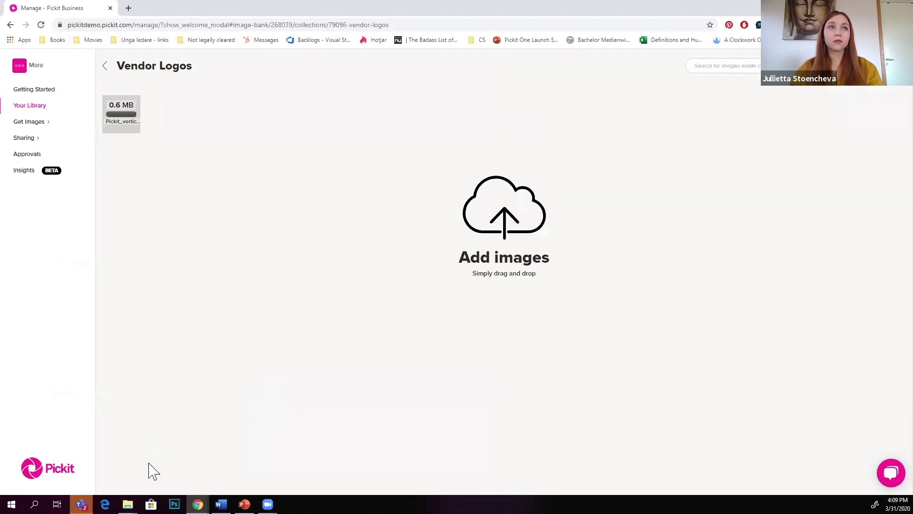
Upload the three EPS logos from the EPS subfolder of Pickit Logotype to the Vendor Logos collection.
{"action": "mouse_move", "coordinate": [128, 503]}
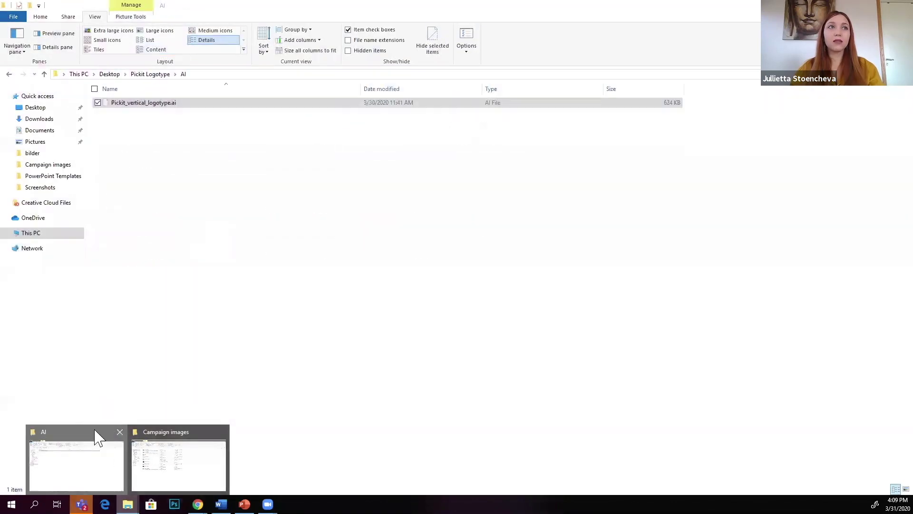
{"action": "left_click", "coordinate": [97, 436]}
{"action": "left_click", "coordinate": [162, 75]}
{"action": "double_click", "coordinate": [124, 113]}
{"action": "left_click_drag", "start_coordinate": [141, 176], "coordinate": [299, 279]}
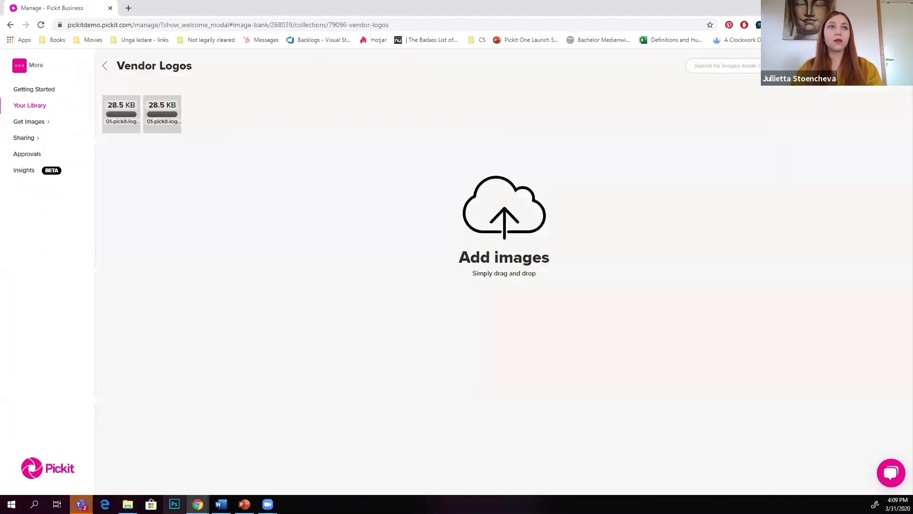
Upload the white, black and pink PNG logos from the PNG subfolder to the Vendor Logos collection.
{"action": "mouse_move", "coordinate": [127, 504]}
{"action": "left_click", "coordinate": [85, 461]}
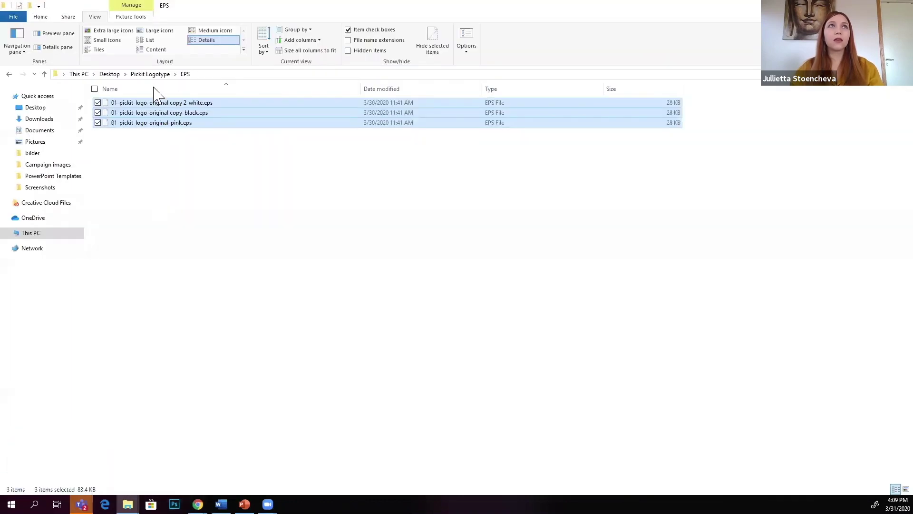
{"action": "left_click", "coordinate": [151, 75]}
{"action": "double_click", "coordinate": [131, 123]}
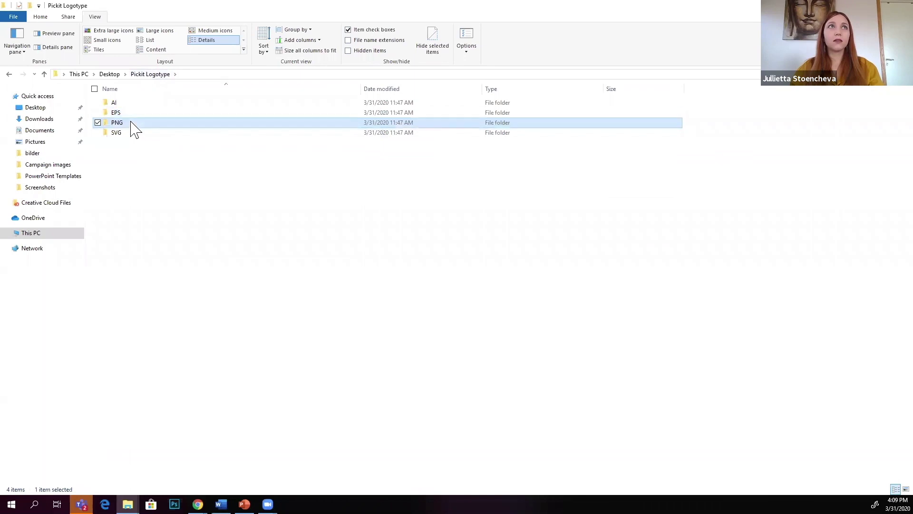
{"action": "left_click_drag", "start_coordinate": [286, 135], "coordinate": [300, 348]}
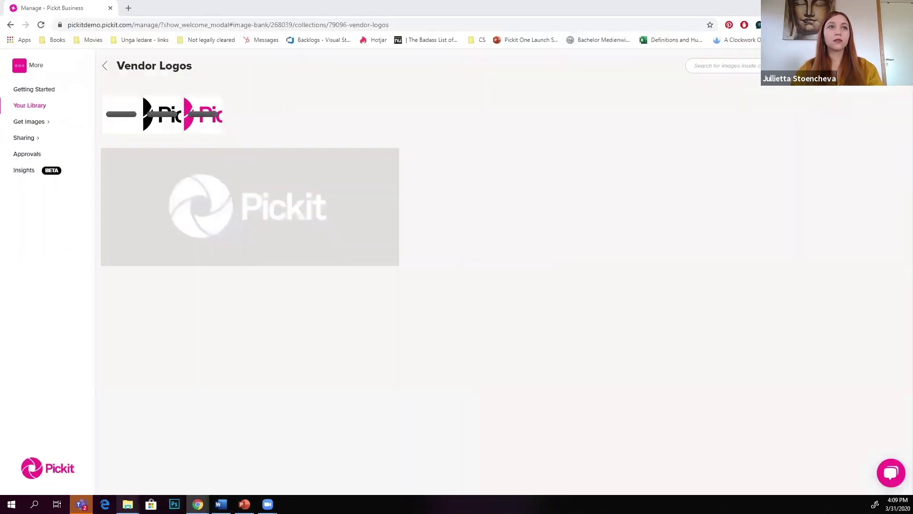
Upload the logos from the SVG subfolder to the Vendor Logos collection and reload the page.
{"action": "mouse_move", "coordinate": [127, 504]}
{"action": "left_click", "coordinate": [95, 465]}
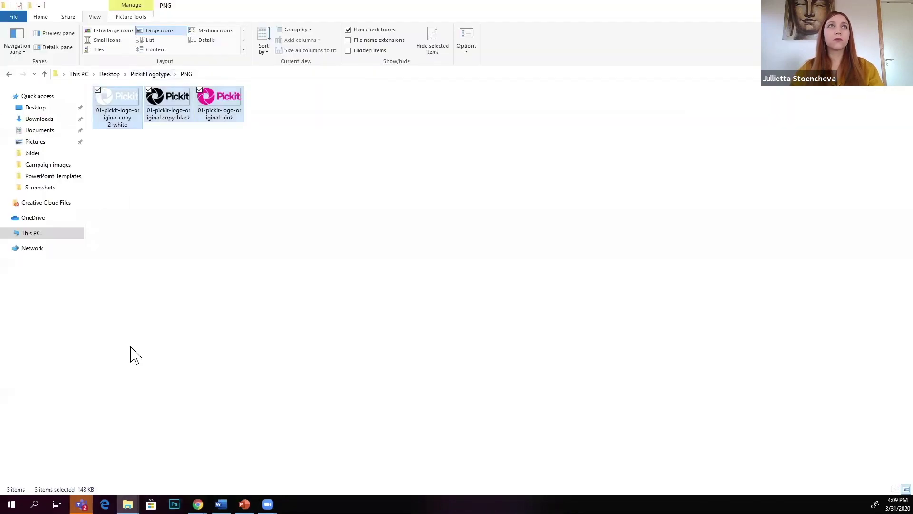
{"action": "left_click", "coordinate": [144, 74]}
{"action": "double_click", "coordinate": [136, 133]}
{"action": "left_click_drag", "start_coordinate": [134, 183], "coordinate": [316, 313]}
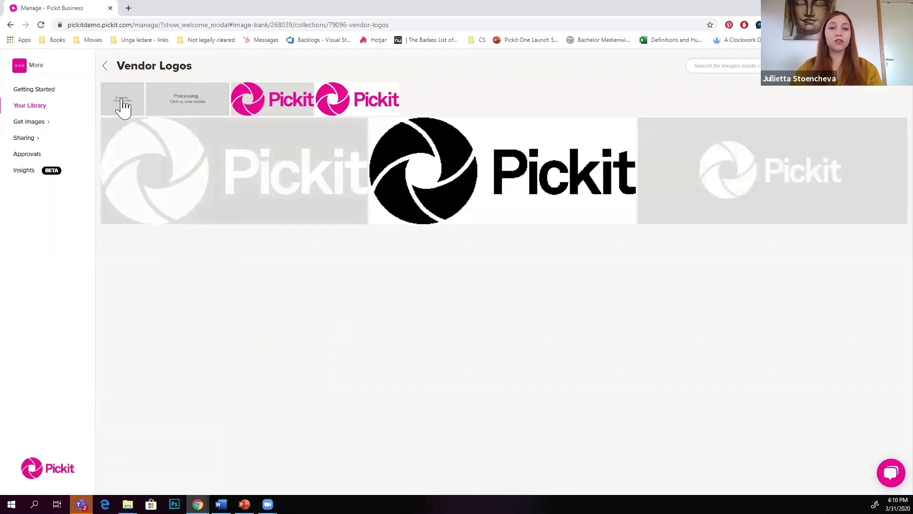
{"action": "left_click", "coordinate": [42, 25]}
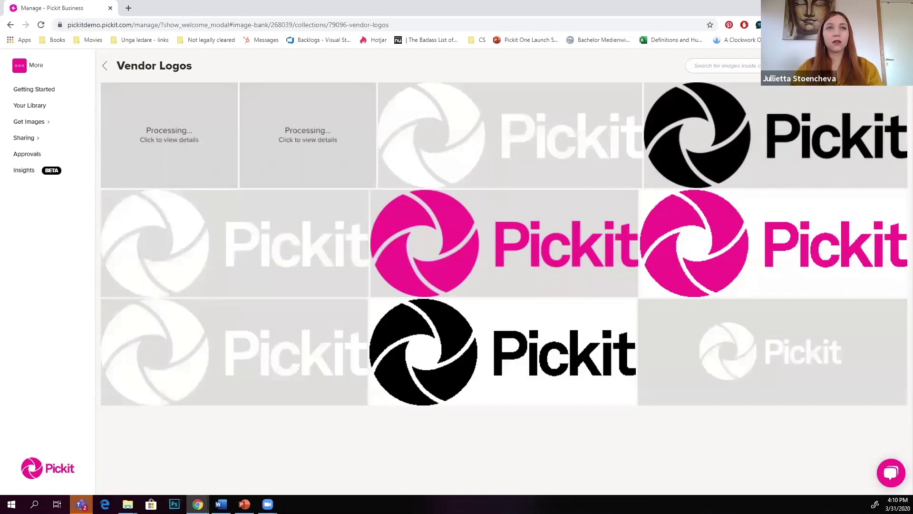
Add the keywords pickit, logo and pickit logo to all images in the Vendor Logos collection.
{"action": "mouse_move", "coordinate": [202, 114]}
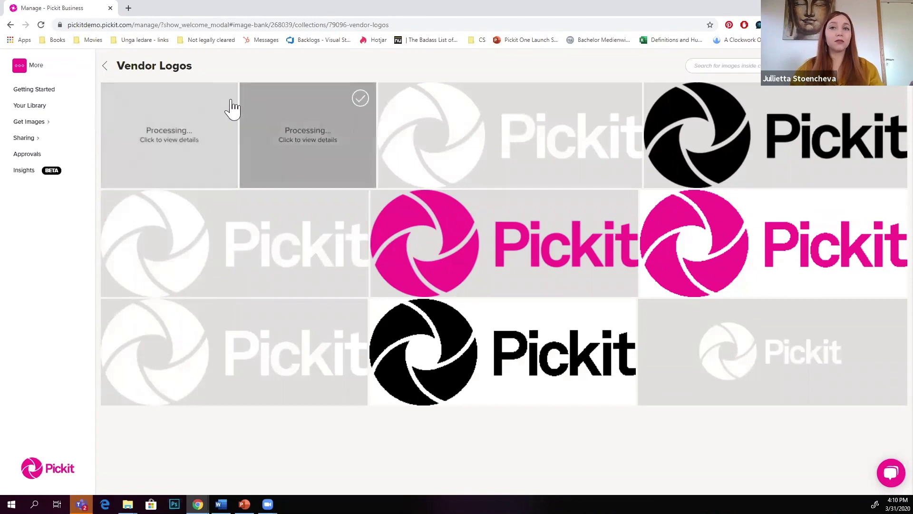
{"action": "left_click", "coordinate": [219, 102]}
{"action": "left_click", "coordinate": [319, 102]}
{"action": "left_click", "coordinate": [546, 98]}
{"action": "left_click", "coordinate": [773, 99]}
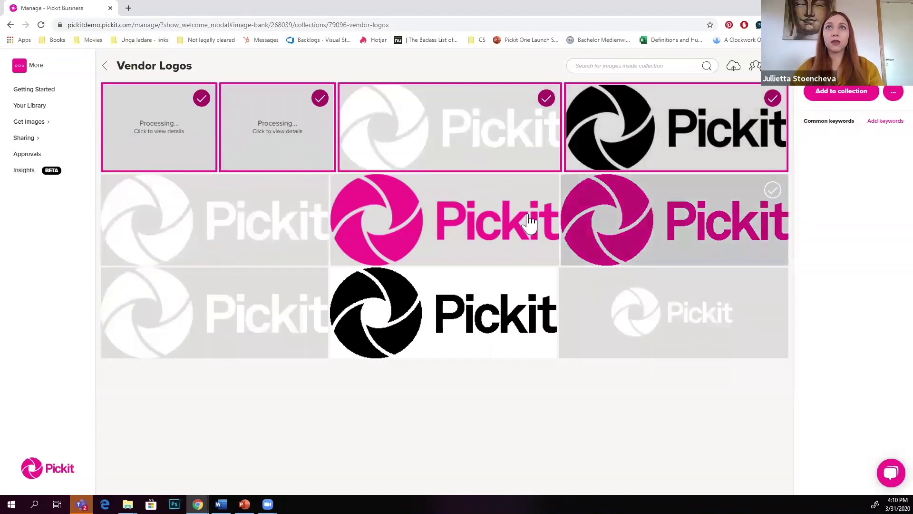
{"action": "left_click", "coordinate": [772, 189]}
{"action": "left_click", "coordinate": [542, 190]}
{"action": "left_click", "coordinate": [313, 190]}
{"action": "left_click", "coordinate": [312, 284]}
{"action": "left_click", "coordinate": [541, 285]}
{"action": "left_click", "coordinate": [772, 283]}
{"action": "left_click", "coordinate": [884, 122]}
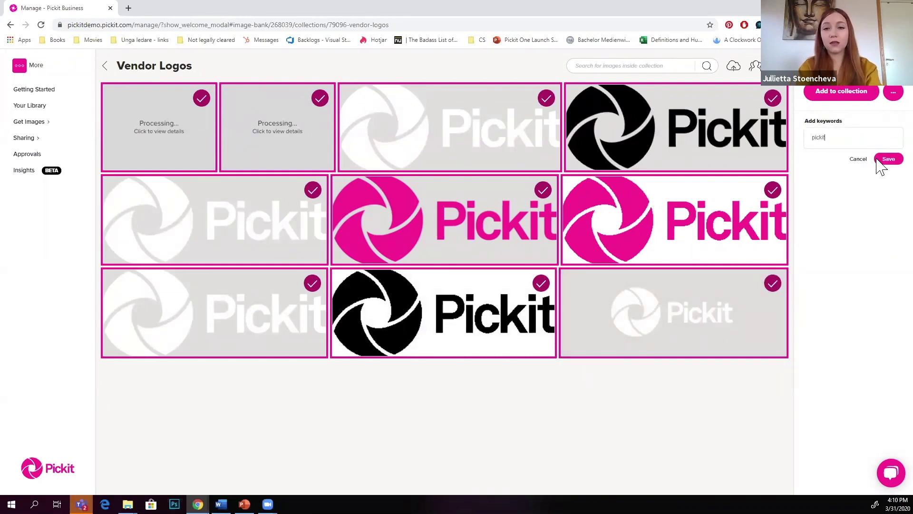
{"action": "type", "text": "pickit"}
{"action": "key", "text": "Return"}
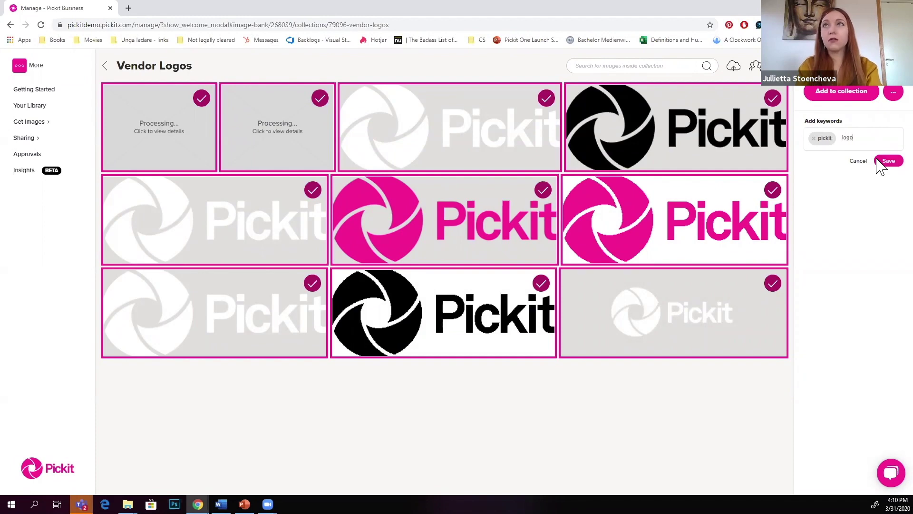
{"action": "type", "text": "logo"}
{"action": "key", "text": "Return"}
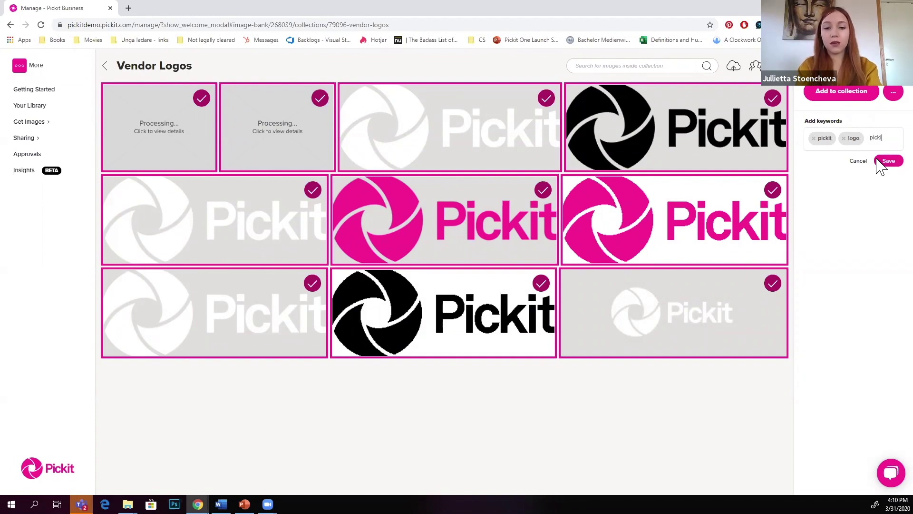
{"action": "type", "text": "ogo"}
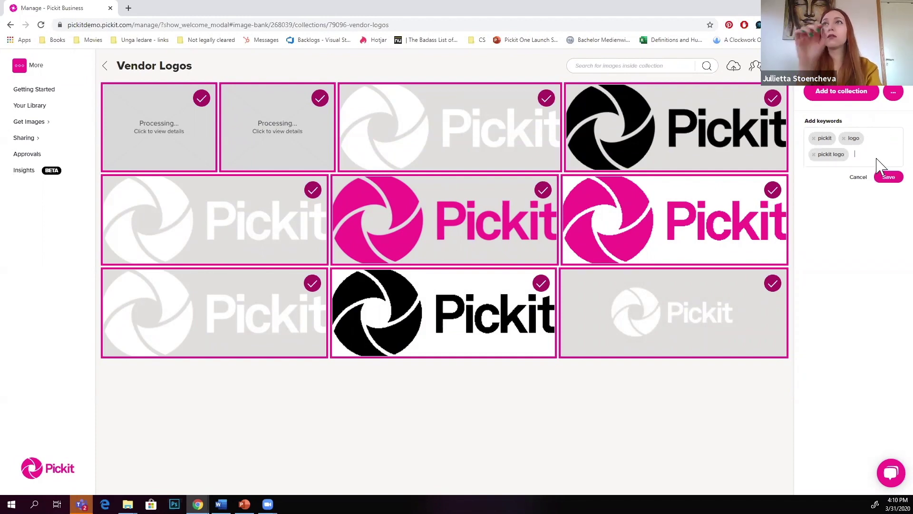
{"action": "left_click", "coordinate": [889, 175]}
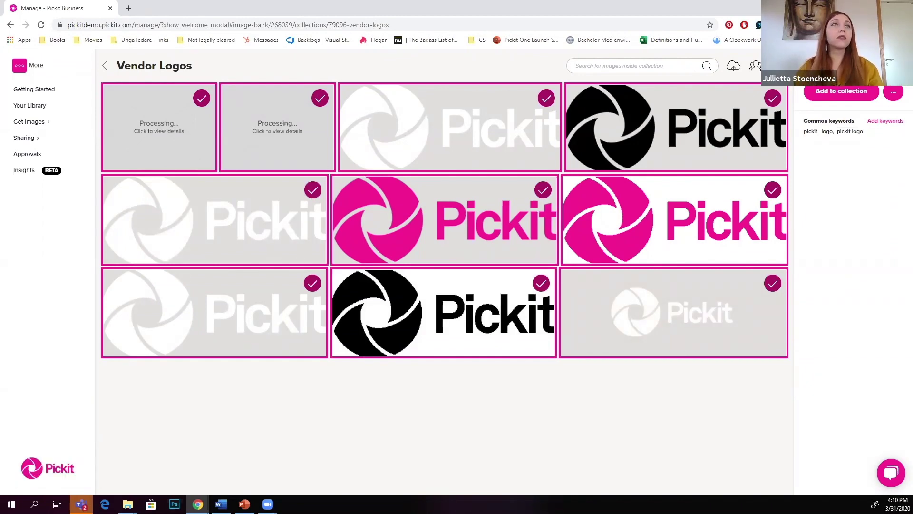
Return to the library, create a collection named Demo Campaign Images and move it into the Demo group beside Vendor Logos.
{"action": "left_click", "coordinate": [104, 66]}
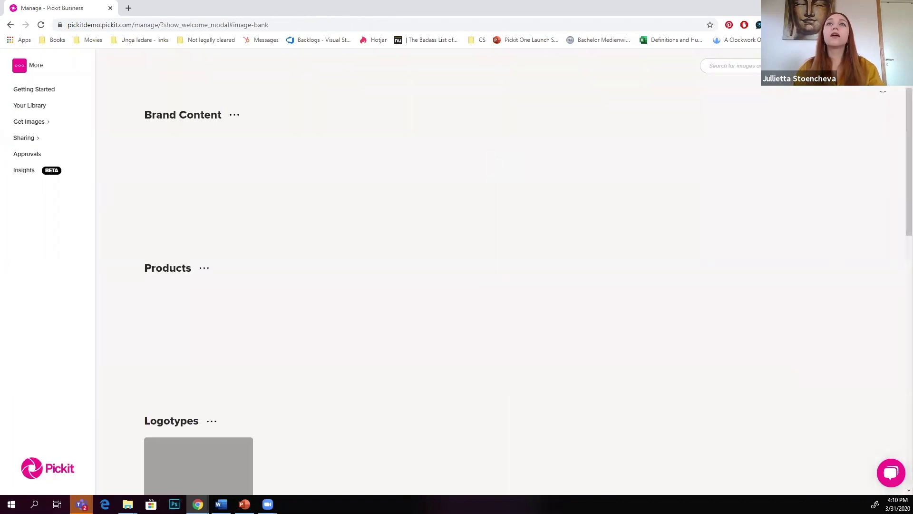
{"action": "left_click", "coordinate": [880, 73]}
{"action": "left_click", "coordinate": [874, 93]}
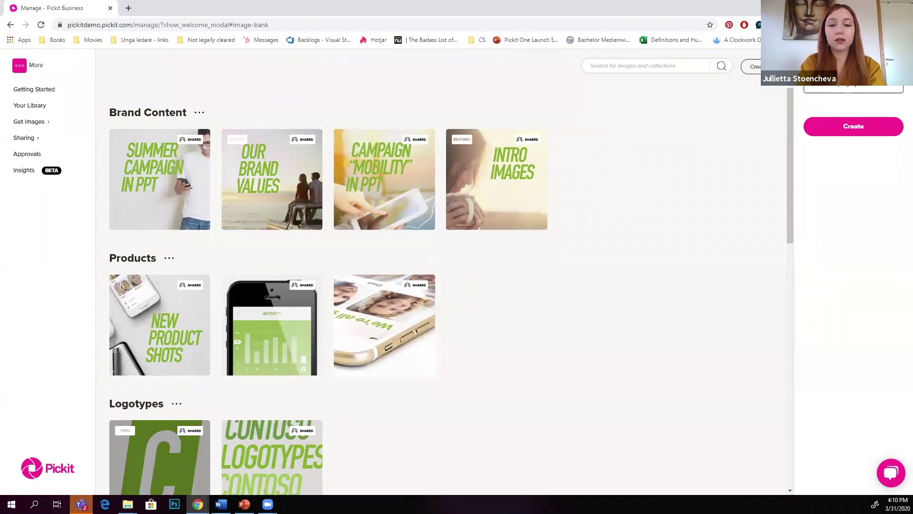
{"action": "left_click", "coordinate": [883, 129]}
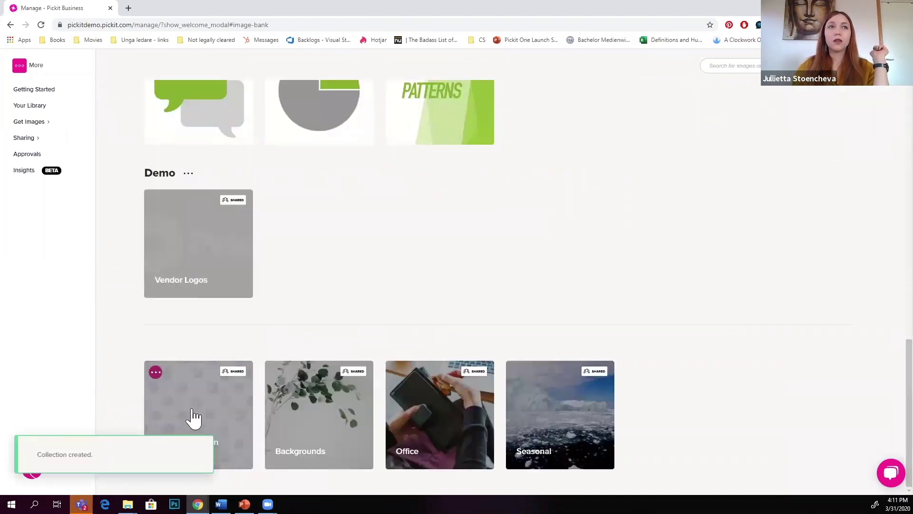
{"action": "left_click_drag", "start_coordinate": [185, 416], "coordinate": [315, 237]}
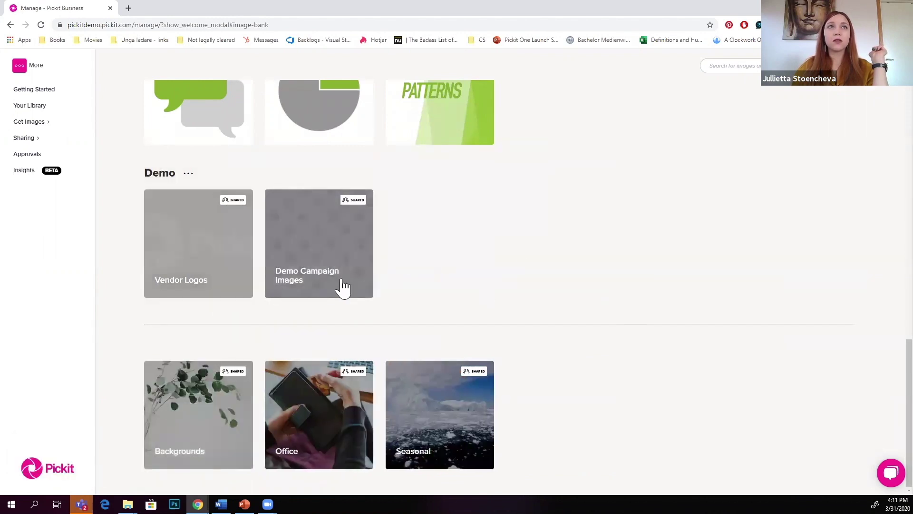
Upload all files from the Campaign images folder to the Demo Campaign Images collection and reload the page.
{"action": "left_click", "coordinate": [318, 243]}
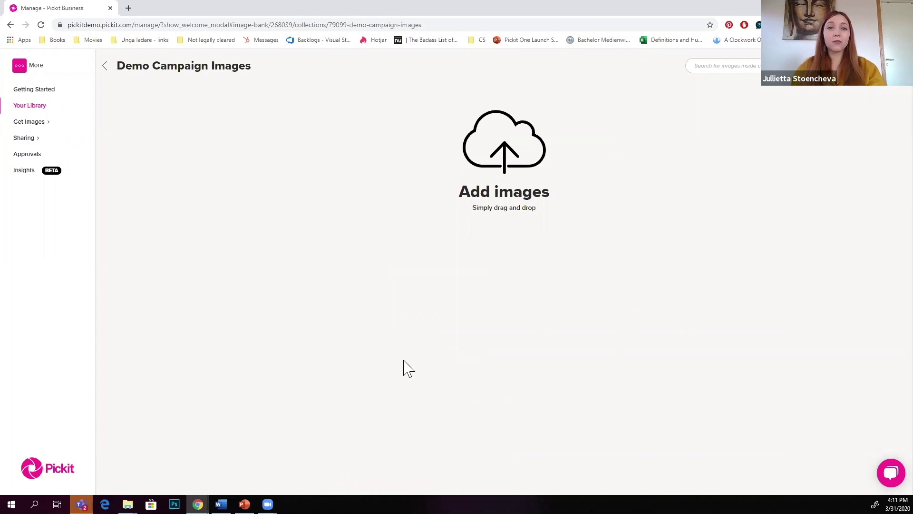
{"action": "left_click", "coordinate": [128, 504]}
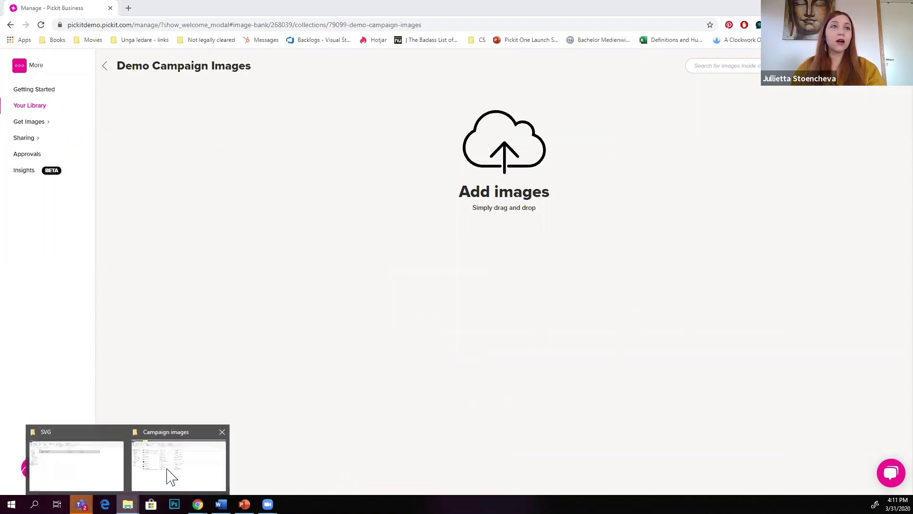
{"action": "left_click", "coordinate": [177, 471]}
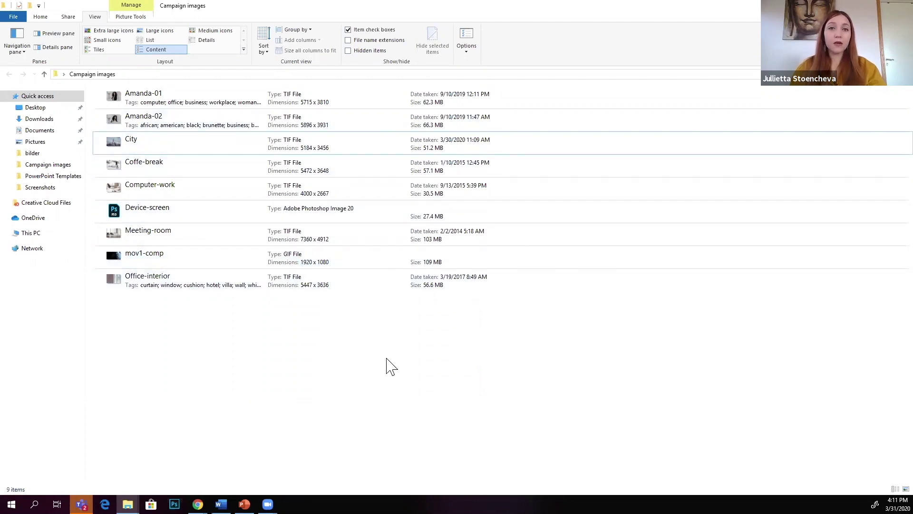
{"action": "left_click_drag", "start_coordinate": [205, 356], "coordinate": [277, 84]}
{"action": "left_click_drag", "start_coordinate": [230, 150], "coordinate": [384, 175]}
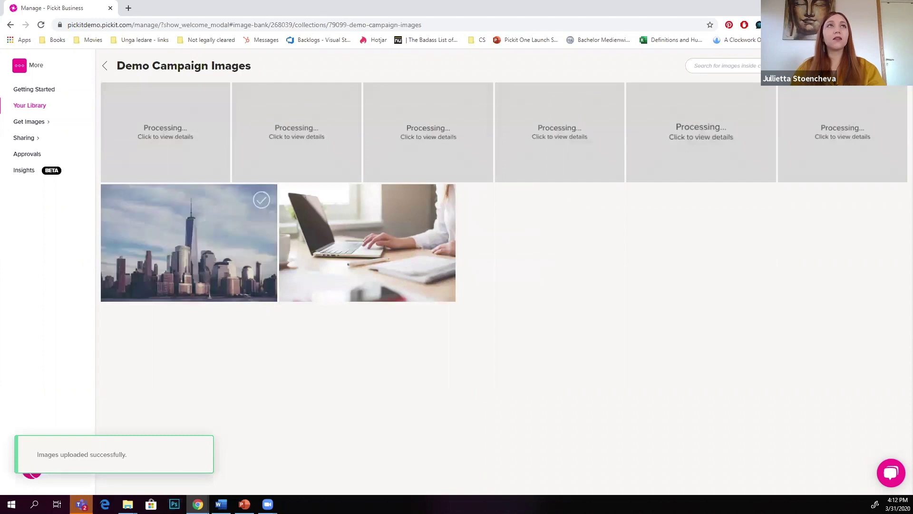
{"action": "left_click", "coordinate": [41, 25]}
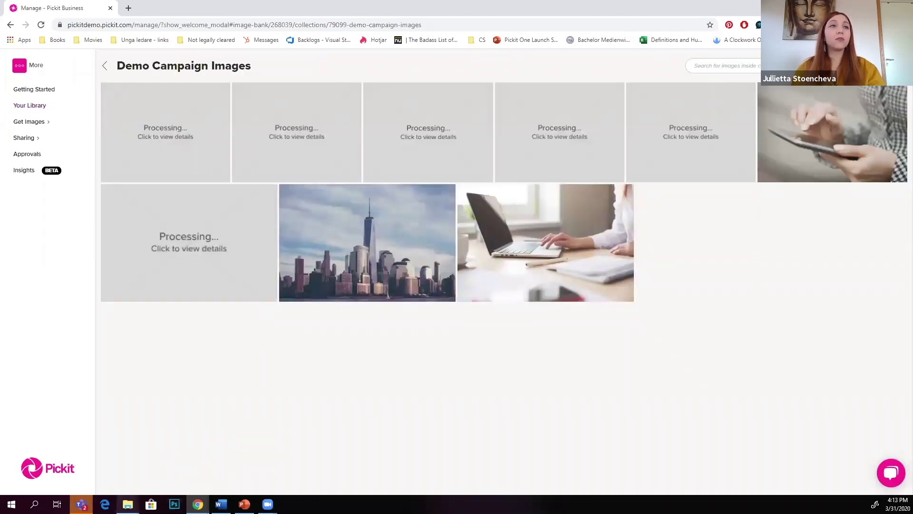
Check the source files in the Campaign images folder and return to the Demo Campaign Images collection.
{"action": "left_click", "coordinate": [127, 504]}
{"action": "left_click", "coordinate": [177, 474]}
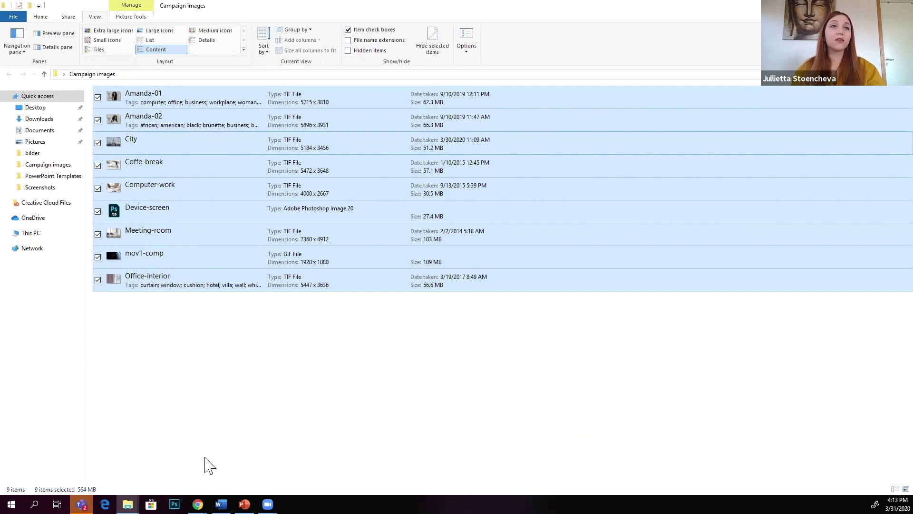
{"action": "left_click", "coordinate": [198, 503]}
{"action": "left_click", "coordinate": [233, 440]}
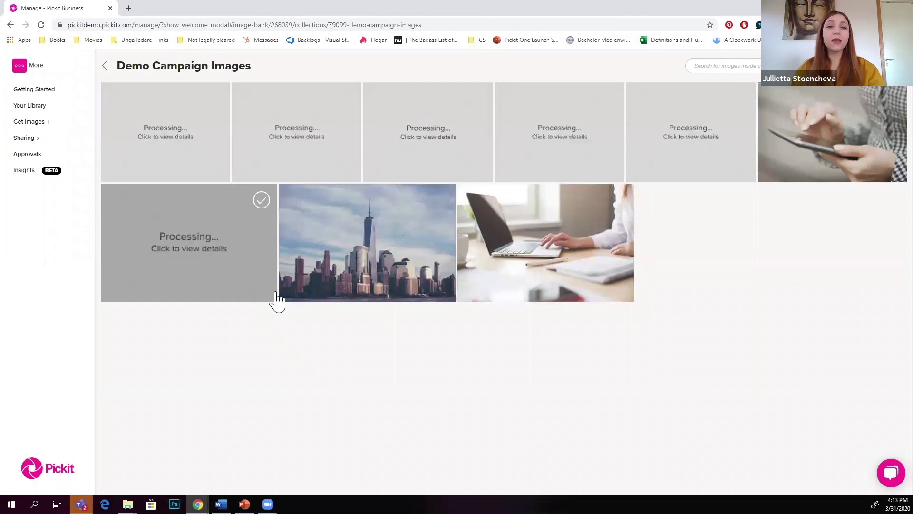
Return to the library and review the sharing settings of the Vendor Logos and Demo Campaign Images collections.
{"action": "left_click", "coordinate": [107, 66]}
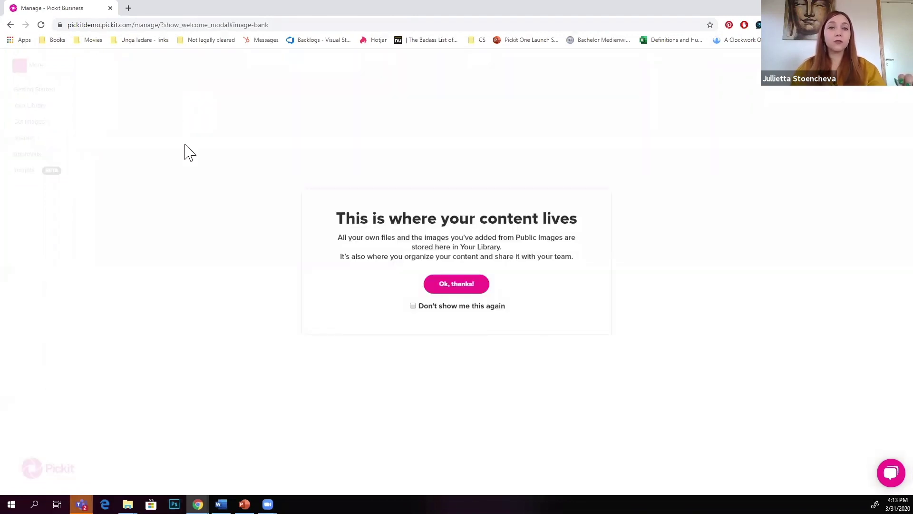
{"action": "left_click", "coordinate": [462, 285]}
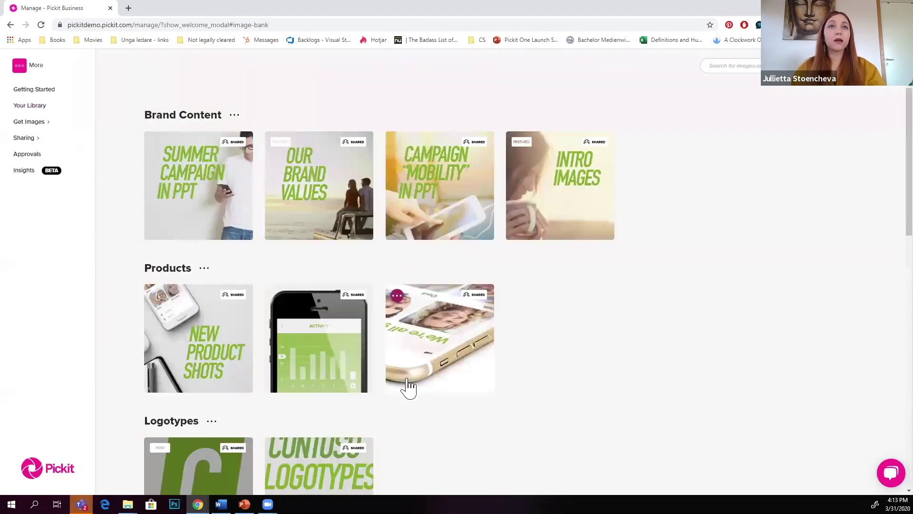
{"action": "scroll", "coordinate": [405, 382], "scroll_direction": "down", "scroll_amount": 15}
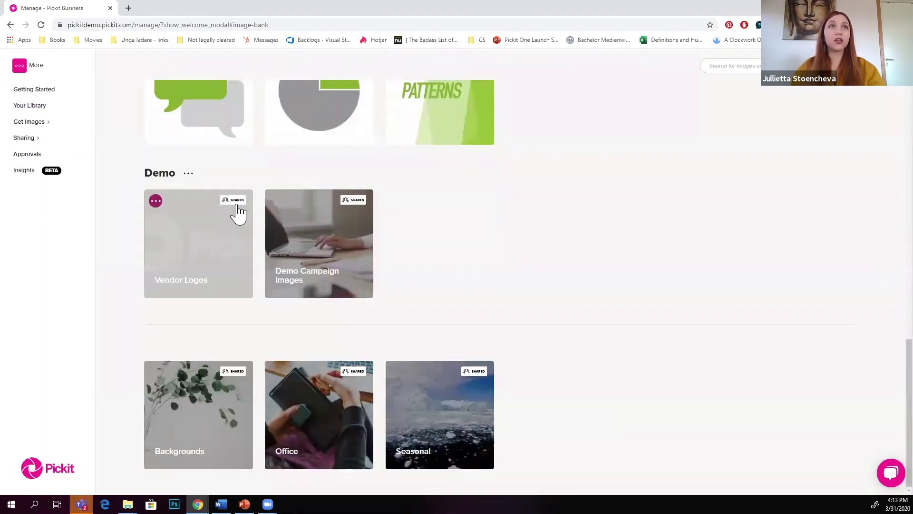
{"action": "left_click", "coordinate": [236, 210]}
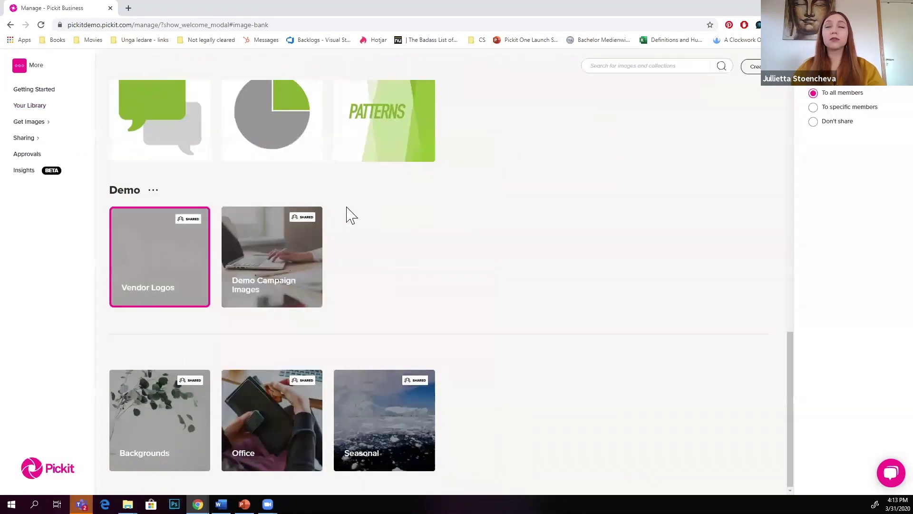
{"action": "left_click", "coordinate": [310, 225]}
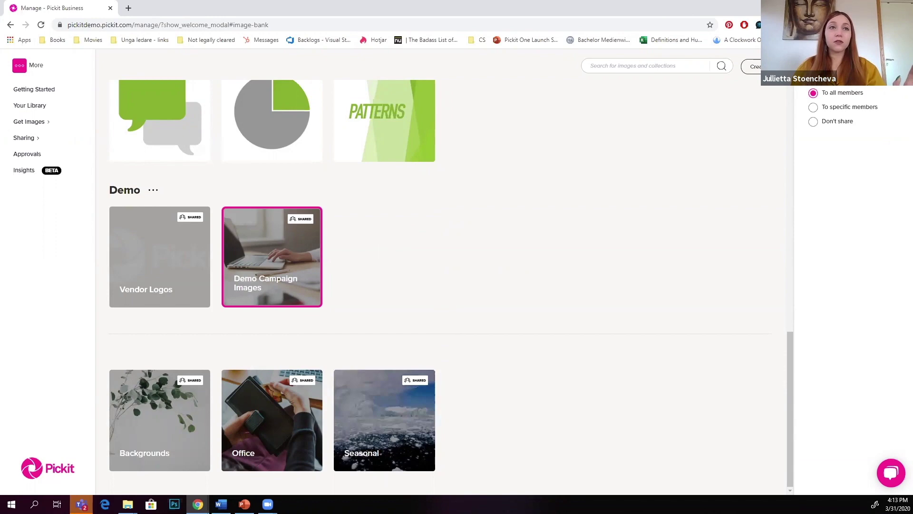
Switch to PowerPoint and insert the image of hands using a tablet from the Demo group's Demo Campaign Images collection.
{"action": "mouse_move", "coordinate": [244, 504]}
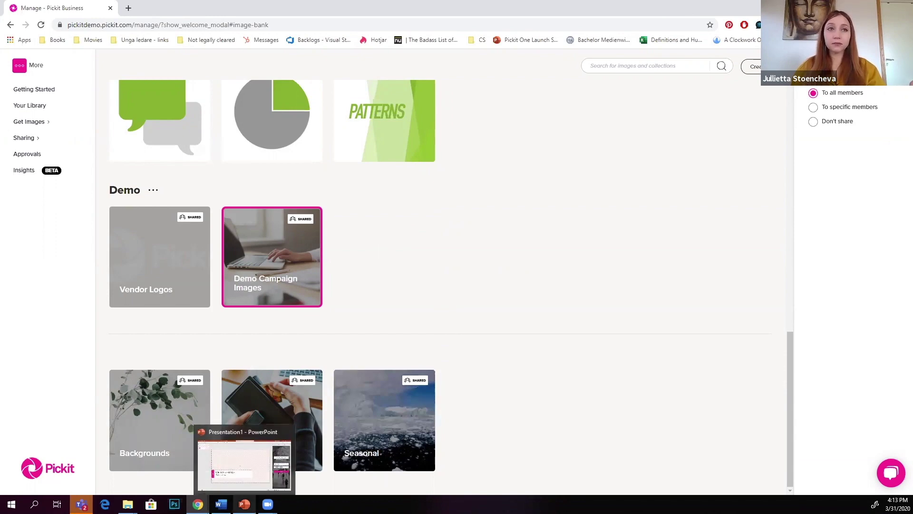
{"action": "left_click", "coordinate": [244, 504]}
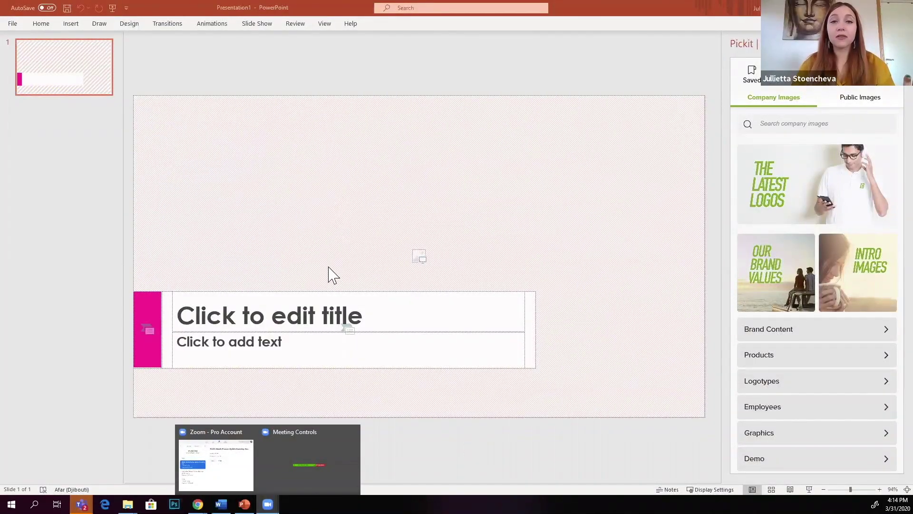
{"action": "scroll", "coordinate": [806, 361], "scroll_direction": "down", "scroll_amount": 3}
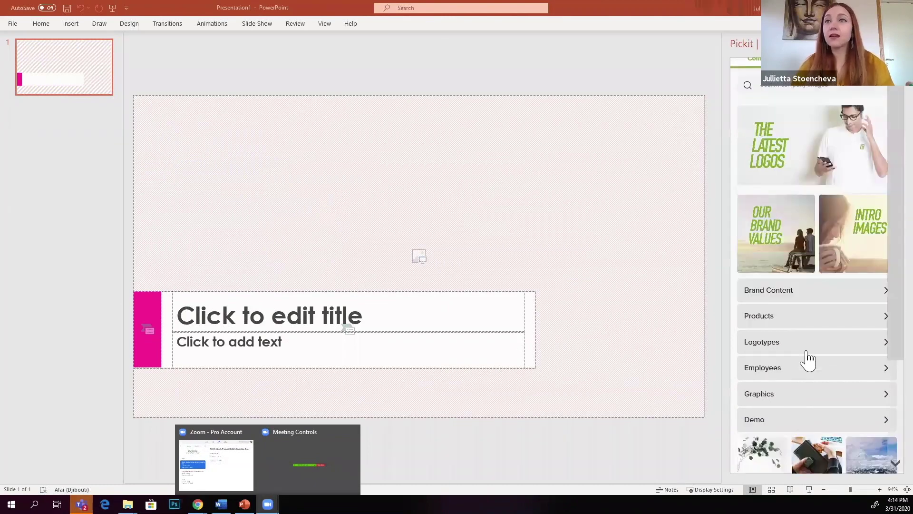
{"action": "left_click", "coordinate": [789, 336]}
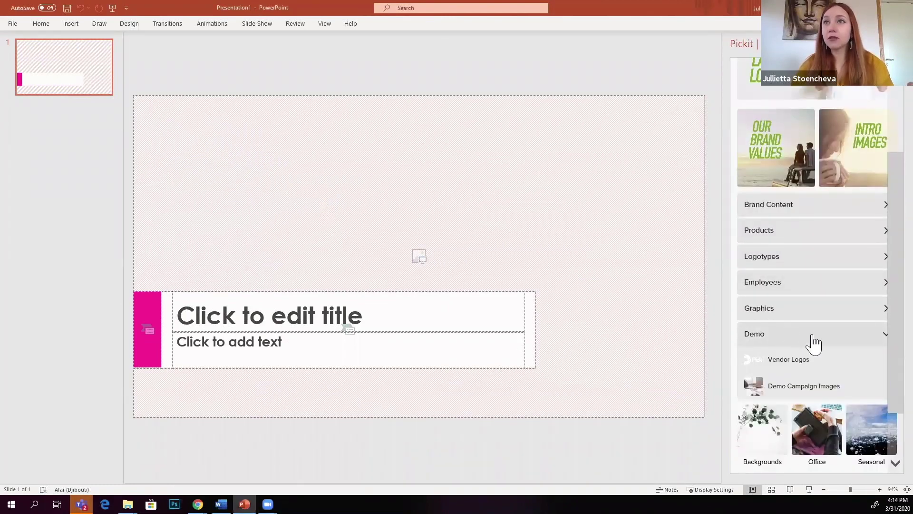
{"action": "left_click", "coordinate": [813, 389]}
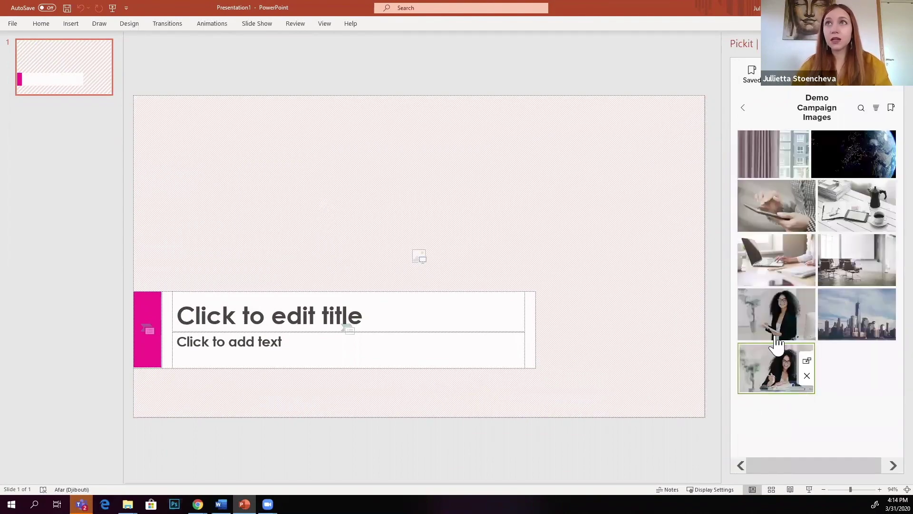
{"action": "left_click", "coordinate": [773, 214]}
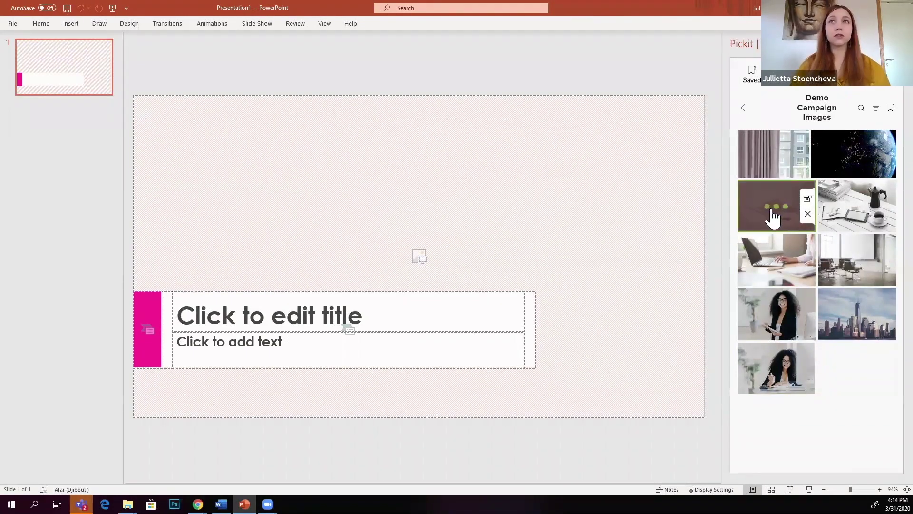
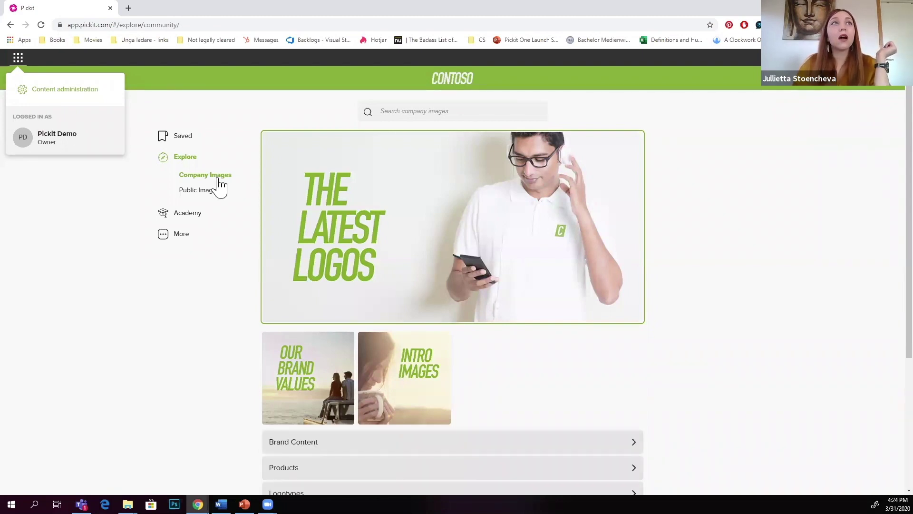
Open the Virtual Backgrounds collection in the public images of the Pickit web app.
{"action": "left_click", "coordinate": [198, 185]}
{"action": "left_click", "coordinate": [199, 193]}
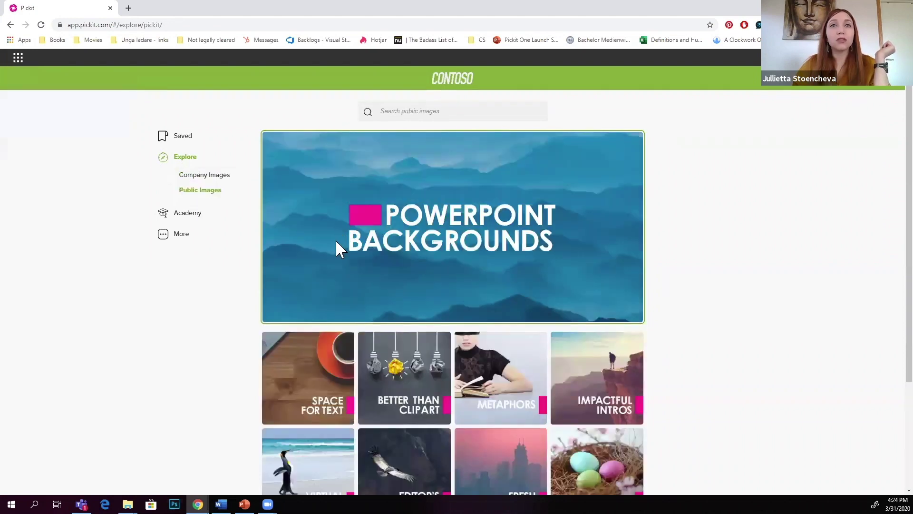
{"action": "scroll", "coordinate": [336, 245], "scroll_direction": "down", "scroll_amount": 1}
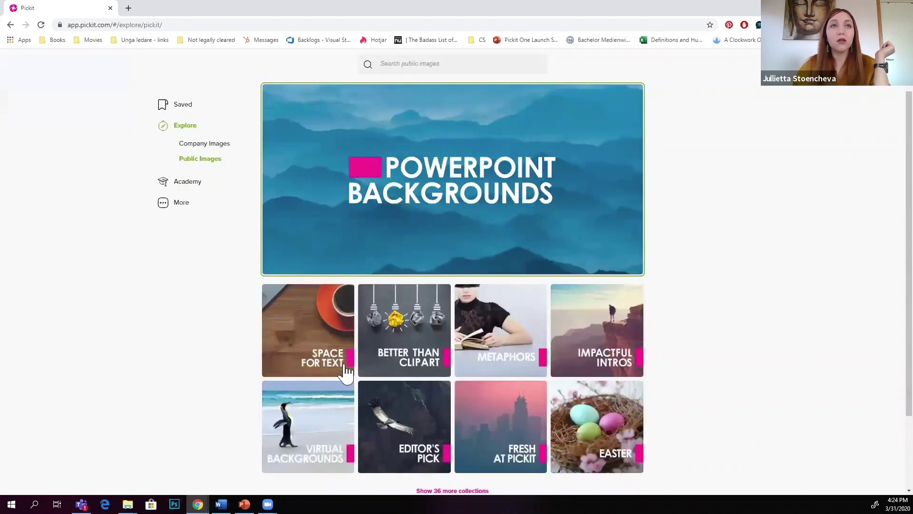
{"action": "left_click", "coordinate": [322, 432]}
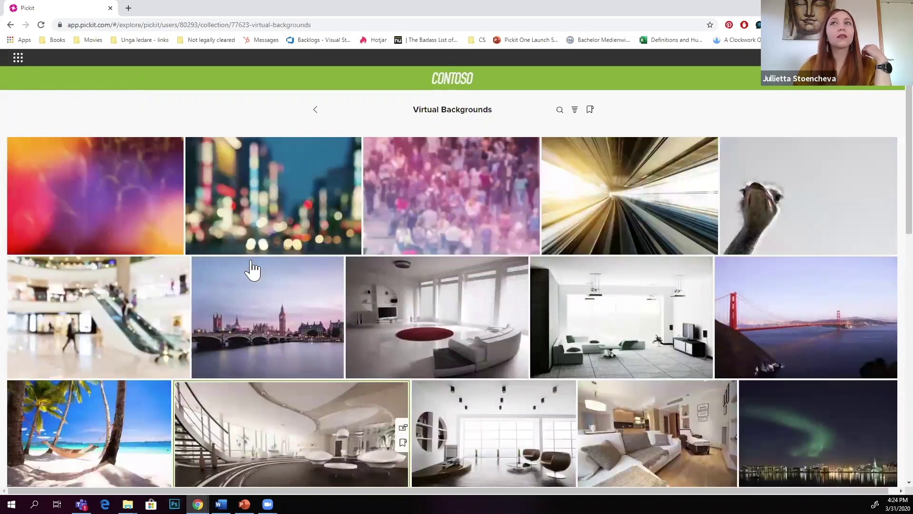
Find the image of a penguin walking on a beach in the Virtual Backgrounds collection and download it in original size.
{"action": "scroll", "coordinate": [302, 357], "scroll_direction": "down", "scroll_amount": 4}
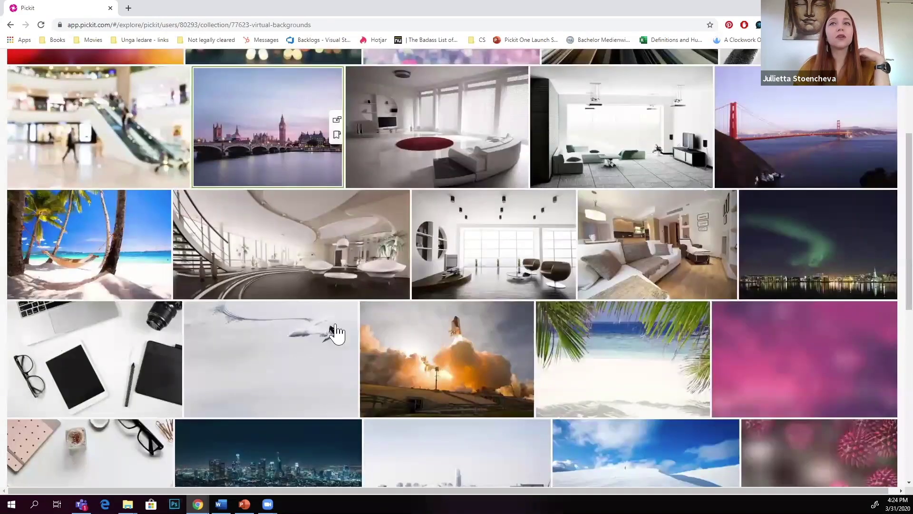
{"action": "scroll", "coordinate": [336, 333], "scroll_direction": "down", "scroll_amount": 3}
{"action": "scroll", "coordinate": [388, 355], "scroll_direction": "down", "scroll_amount": 3}
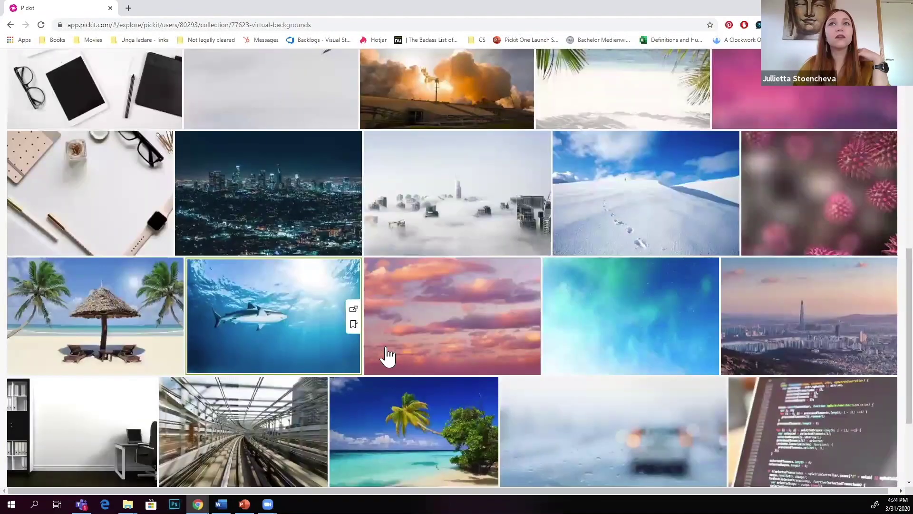
{"action": "scroll", "coordinate": [483, 359], "scroll_direction": "down", "scroll_amount": 6}
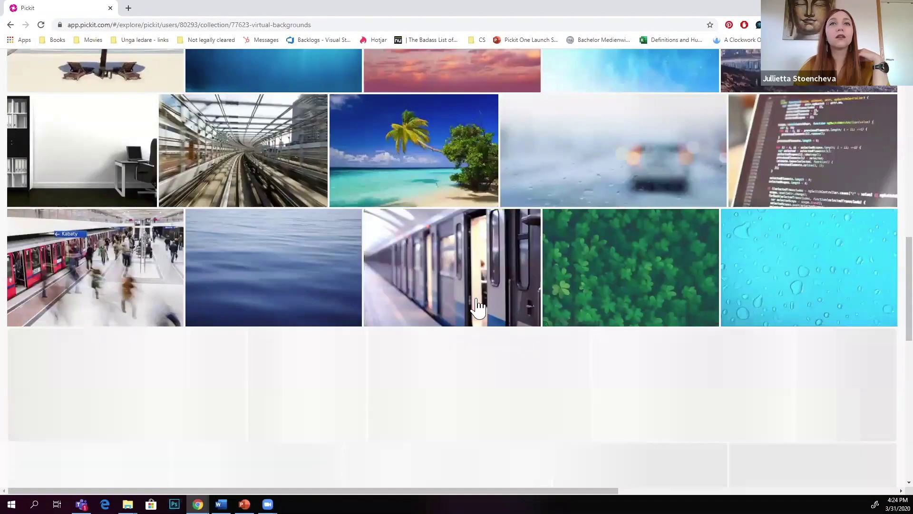
{"action": "scroll", "coordinate": [235, 295], "scroll_direction": "down", "scroll_amount": 7}
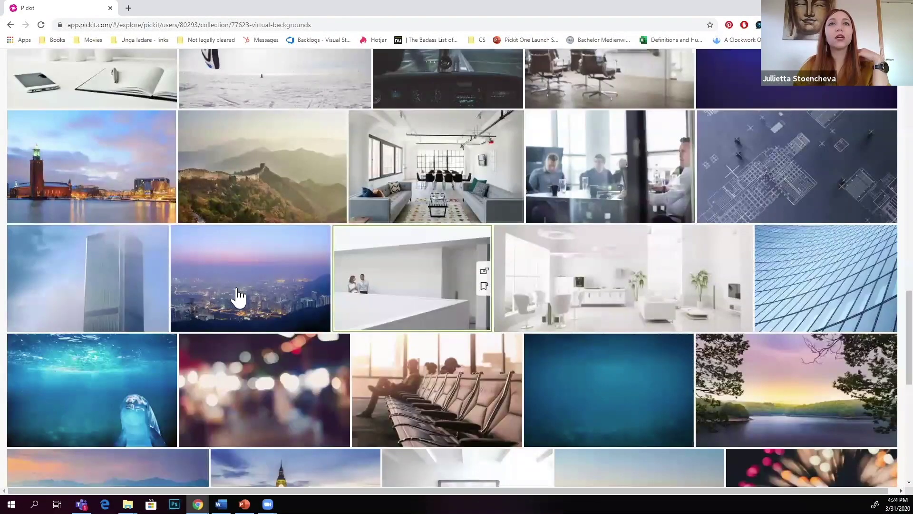
{"action": "scroll", "coordinate": [237, 296], "scroll_direction": "down", "scroll_amount": 5}
{"action": "scroll", "coordinate": [249, 328], "scroll_direction": "down", "scroll_amount": 1}
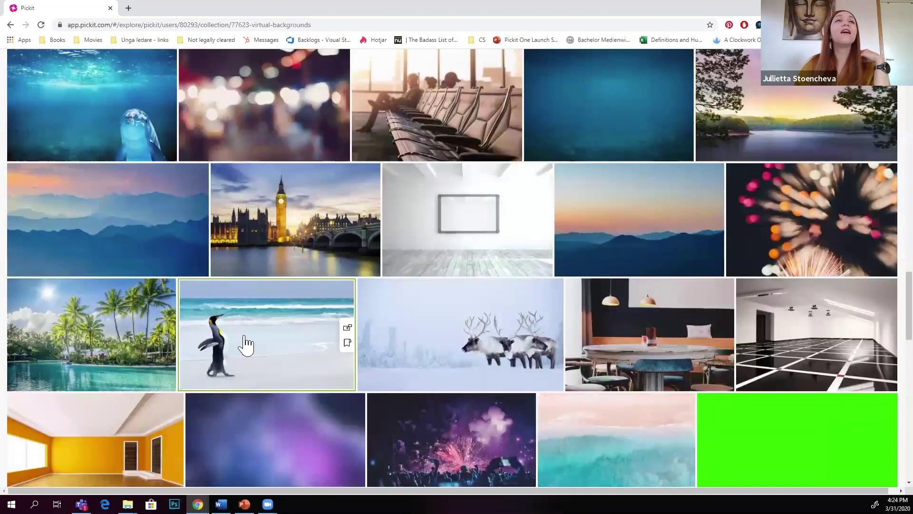
{"action": "left_click", "coordinate": [252, 343]}
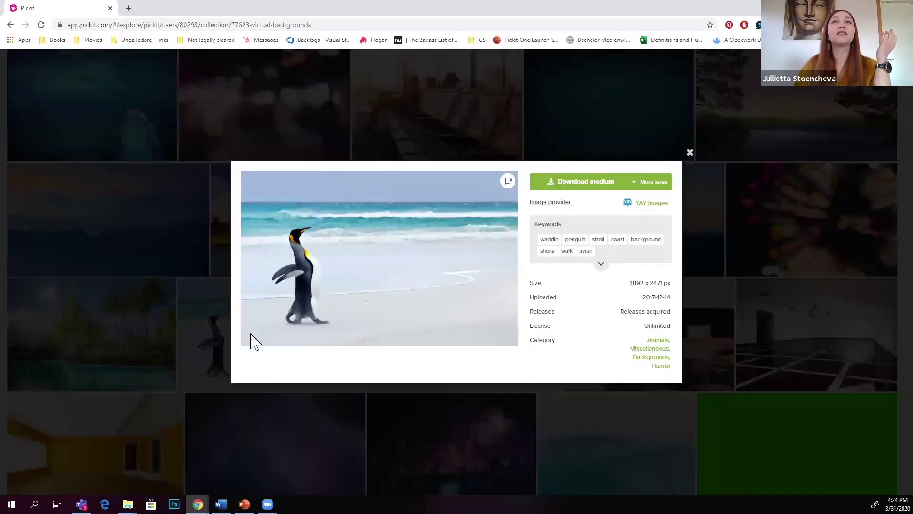
{"action": "left_click", "coordinate": [661, 182]}
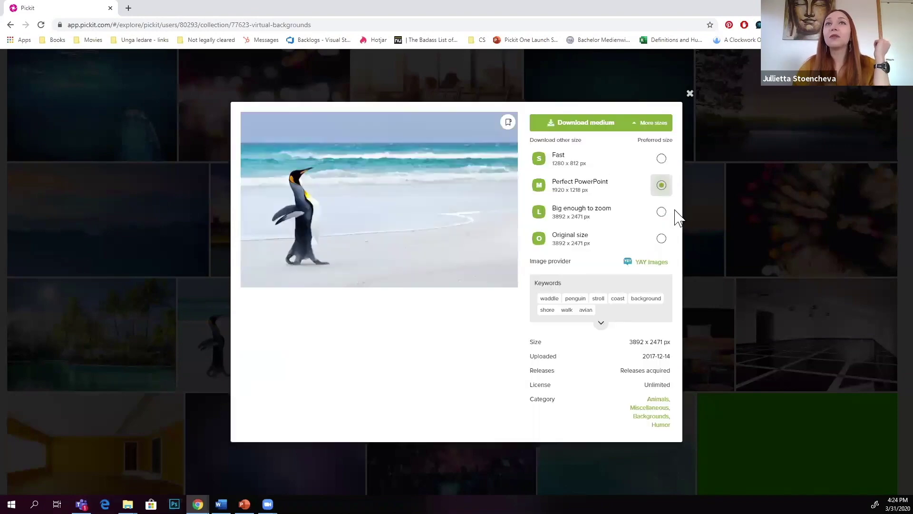
{"action": "left_click", "coordinate": [602, 240]}
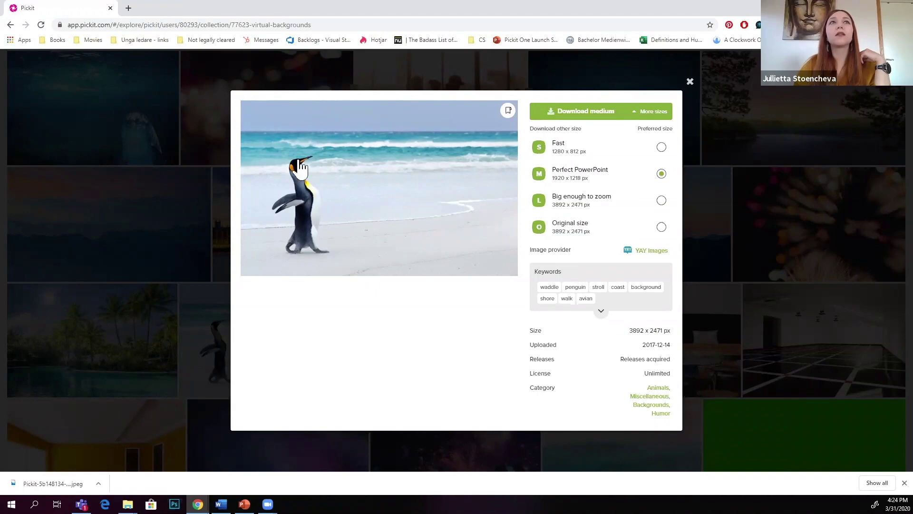
Switch to Zoom's settings and add the downloaded penguin image as the virtual background, finding it in Downloads by searching for "pickit", and close the settings.
{"action": "key", "text": "alt+Tab"}
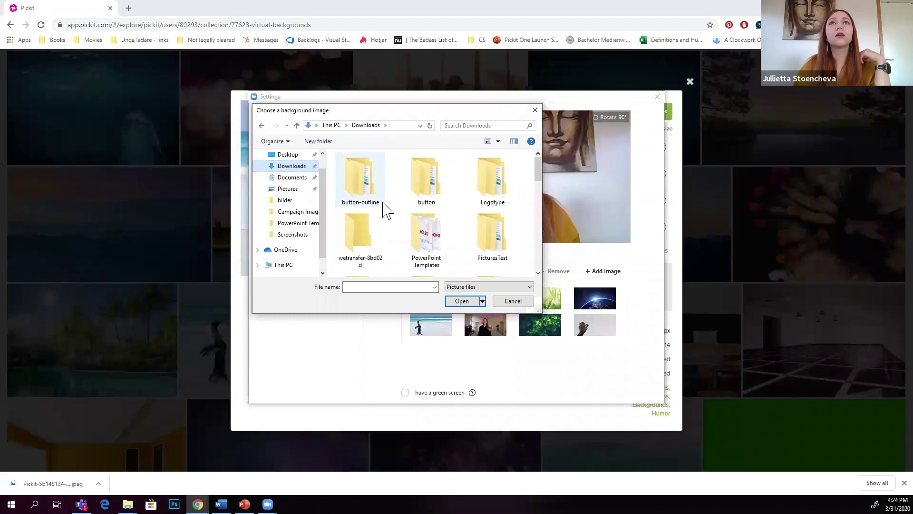
{"action": "scroll", "coordinate": [384, 208], "scroll_direction": "down", "scroll_amount": 2}
{"action": "scroll", "coordinate": [416, 207], "scroll_direction": "down", "scroll_amount": 2}
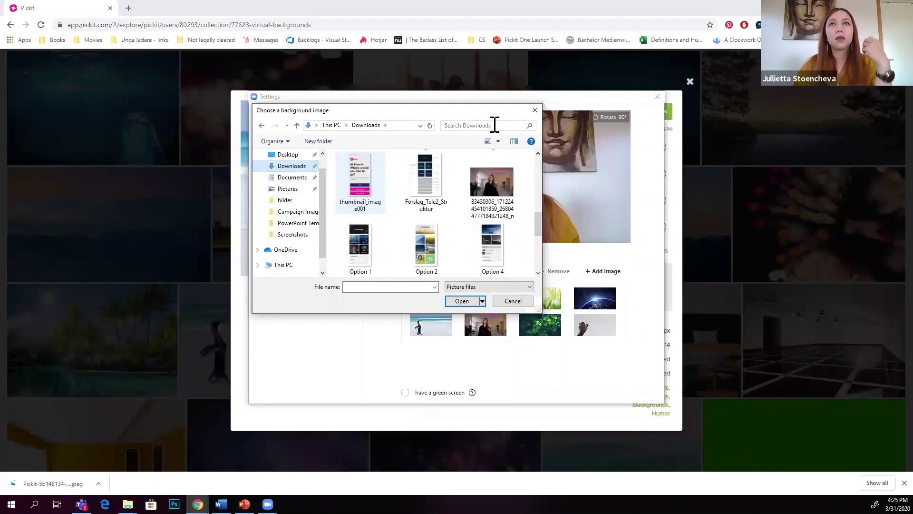
{"action": "scroll", "coordinate": [494, 125], "scroll_direction": "up", "scroll_amount": 1}
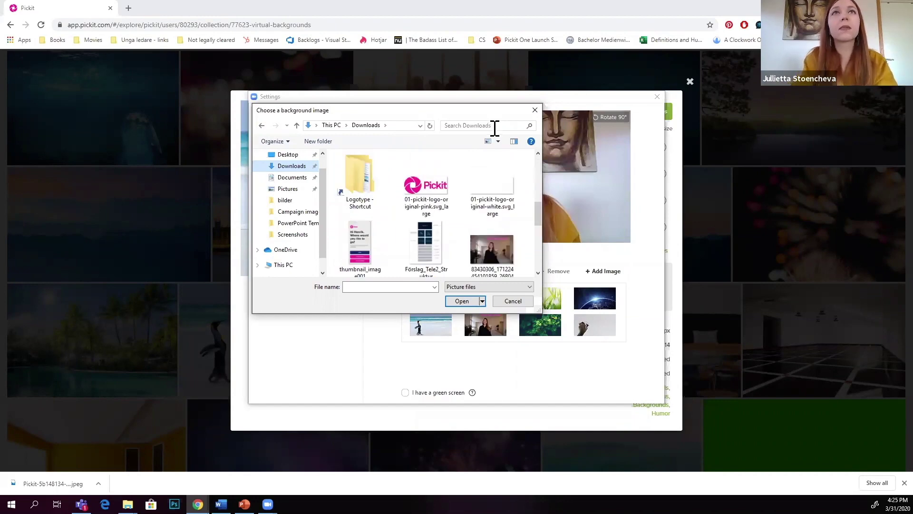
{"action": "left_click", "coordinate": [495, 127]}
{"action": "type", "text": "pickit"}
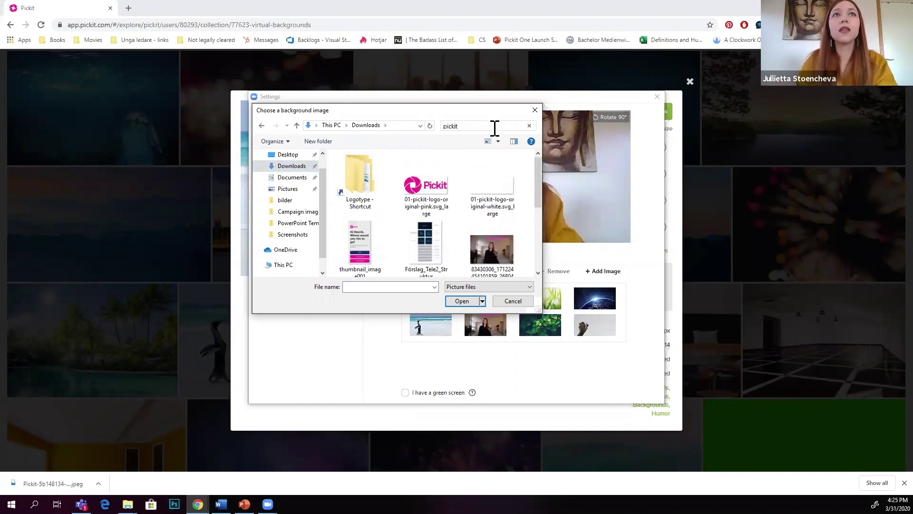
{"action": "left_click", "coordinate": [360, 238]}
{"action": "left_click", "coordinate": [470, 300]}
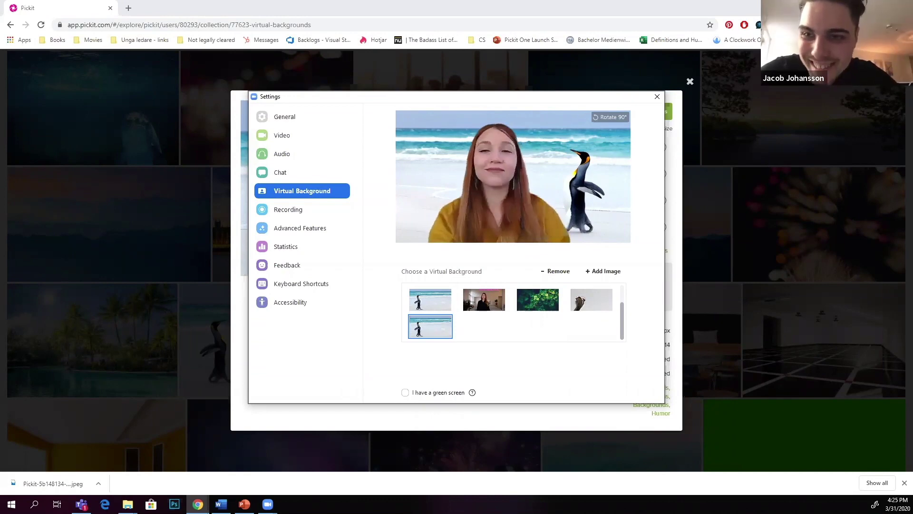
{"action": "left_click", "coordinate": [657, 96]}
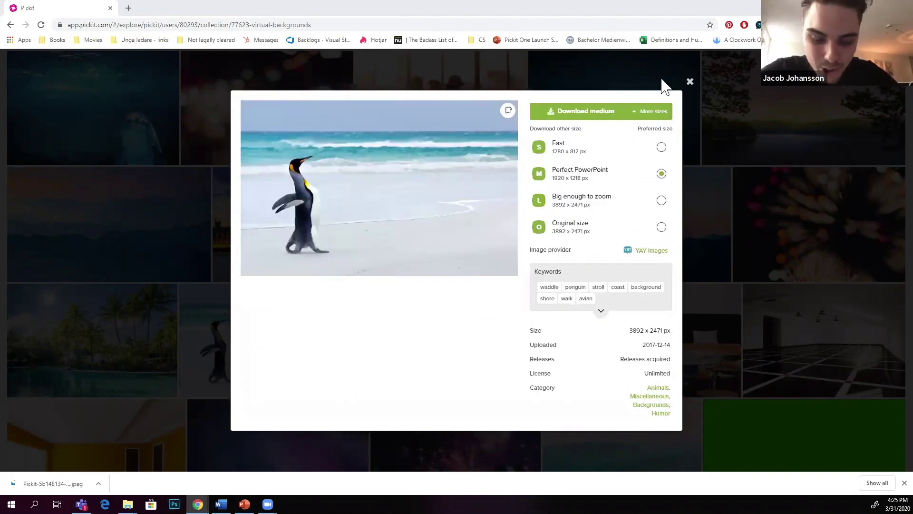
Close the penguin image's details and return from the Virtual Backgrounds collection to the public images overview.
{"action": "left_click", "coordinate": [690, 83]}
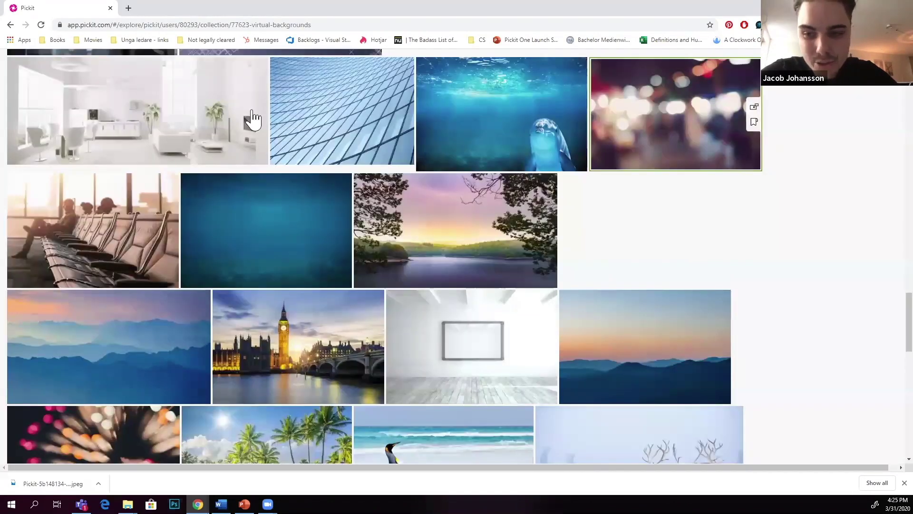
{"action": "scroll", "coordinate": [256, 112], "scroll_direction": "up", "scroll_amount": 10}
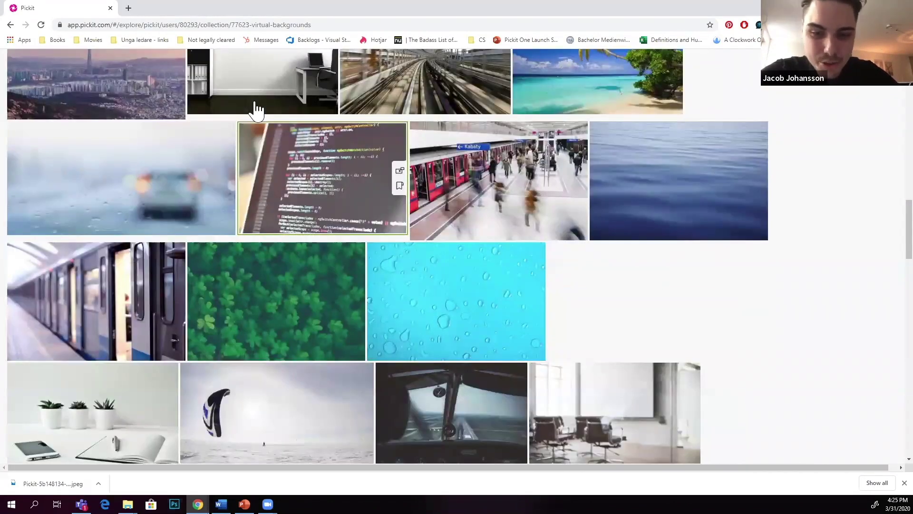
{"action": "scroll", "coordinate": [259, 110], "scroll_direction": "up", "scroll_amount": 10}
{"action": "scroll", "coordinate": [290, 105], "scroll_direction": "up", "scroll_amount": 7}
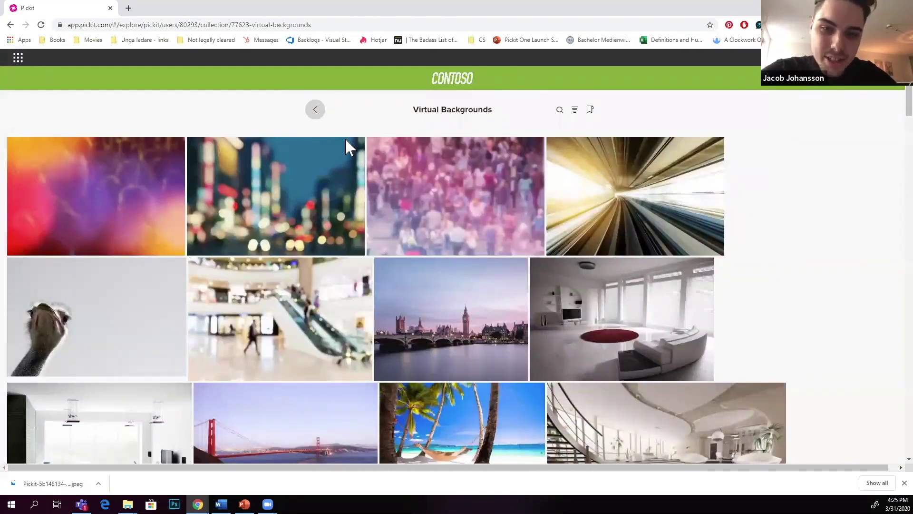
{"action": "left_click", "coordinate": [315, 109]}
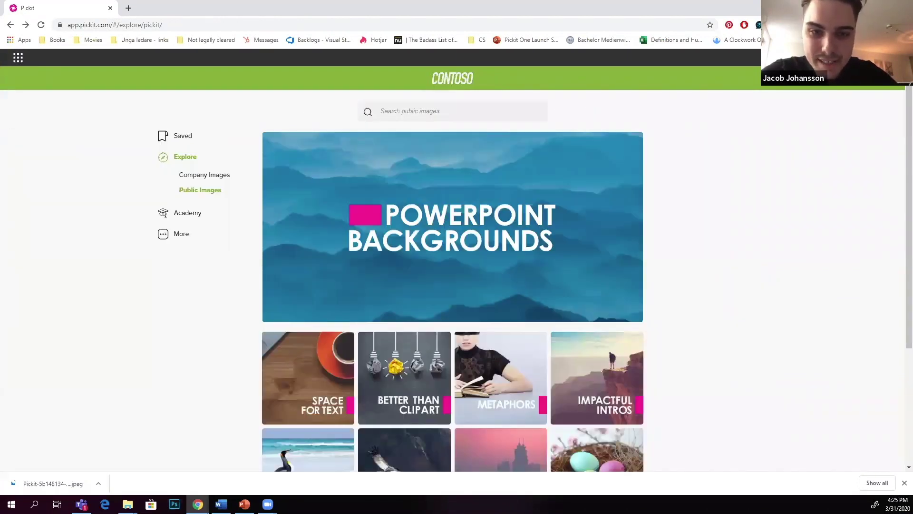